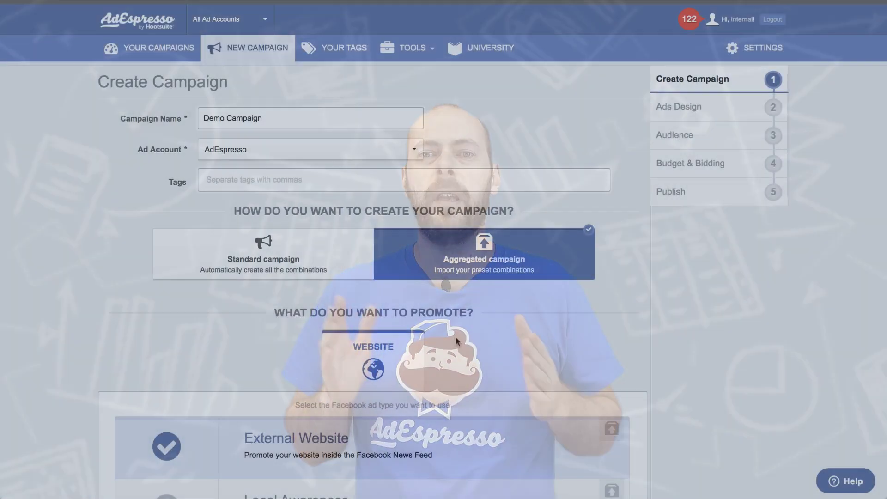
Pick distributed.xlsx from the Aggregator Demo folder as the spreadsheet to upload.
{"action": "scroll", "coordinate": [455, 336], "scroll_direction": "down", "scroll_amount": 3}
{"action": "scroll", "coordinate": [455, 337], "scroll_direction": "down", "scroll_amount": 3}
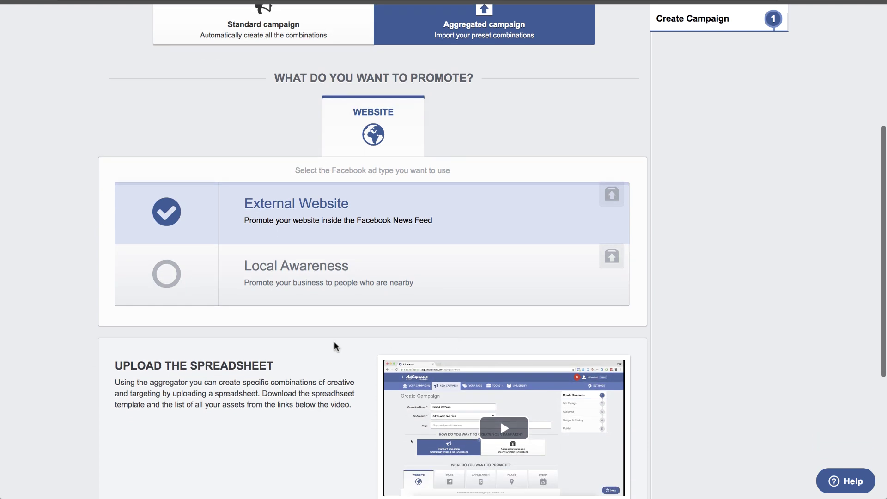
{"action": "scroll", "coordinate": [335, 343], "scroll_direction": "down", "scroll_amount": 4}
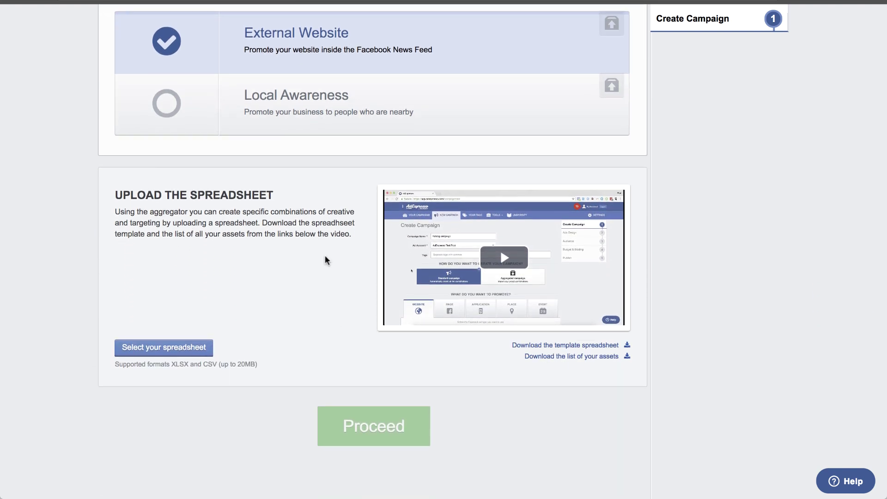
{"action": "left_click", "coordinate": [167, 350]}
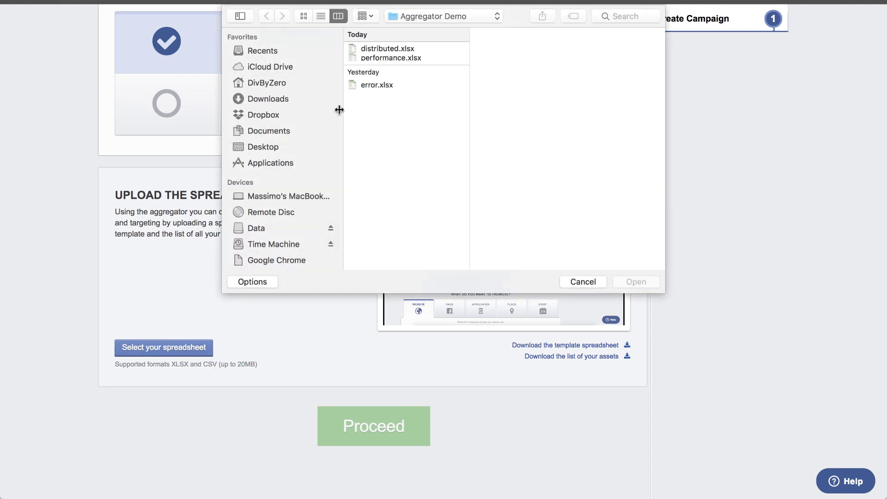
{"action": "double_click", "coordinate": [384, 48]}
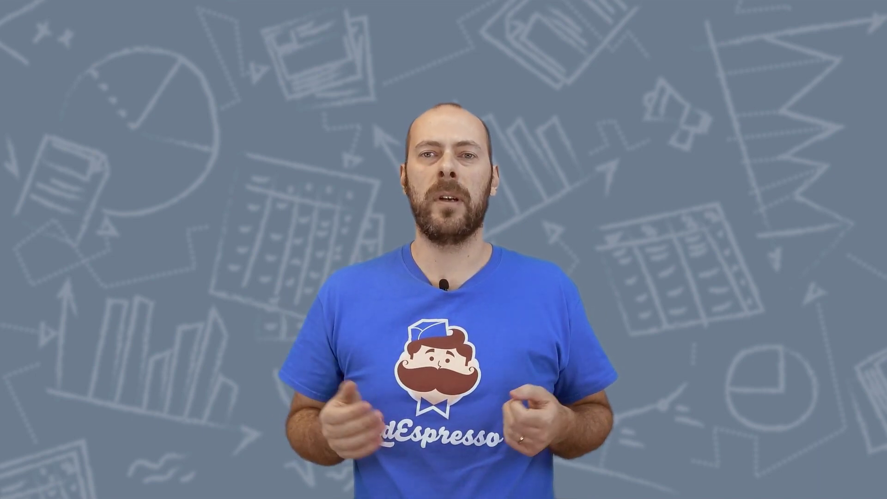
{"action": "left_click", "coordinate": [68, 94]}
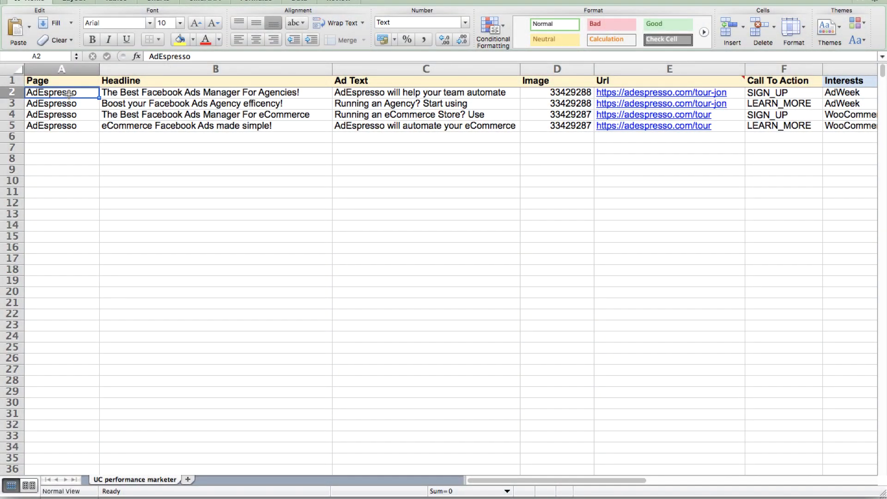
{"action": "key", "text": "Down"}
{"action": "key", "text": "Down"}
{"action": "key", "text": "Down"}
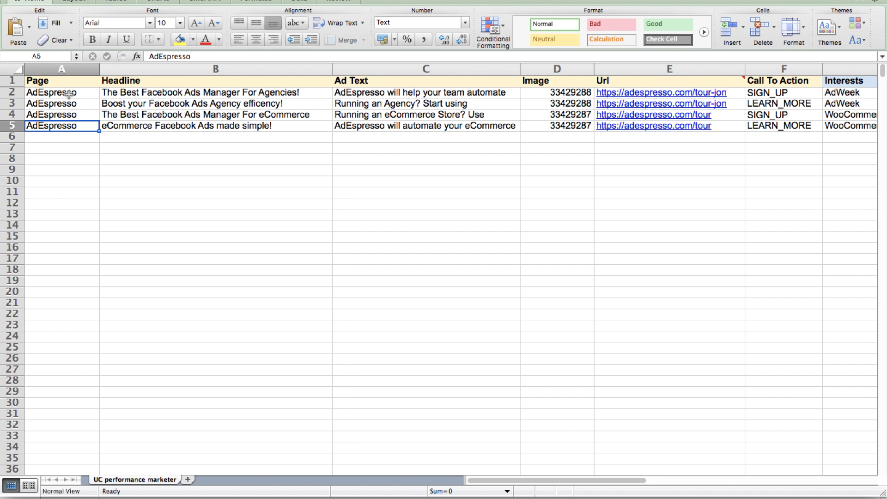
{"action": "key", "text": "Right"}
{"action": "key", "text": "Right"}
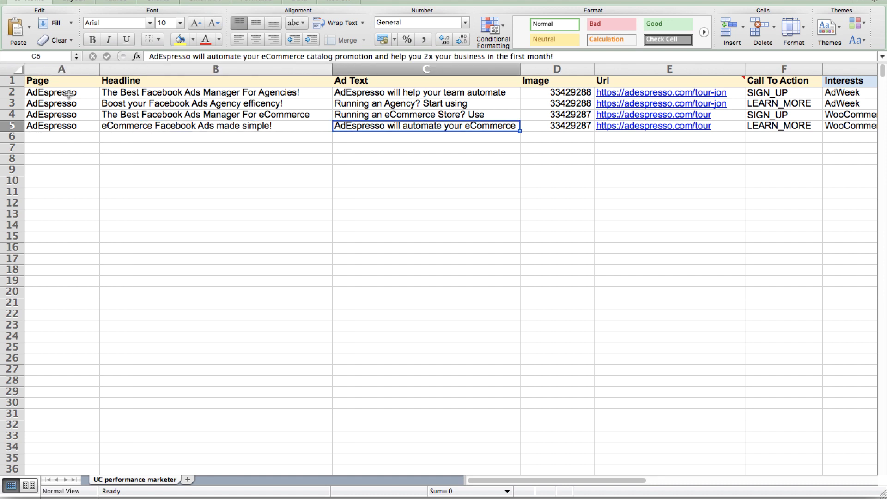
{"action": "key", "text": "Right"}
{"action": "key", "text": "Right"}
{"action": "key", "text": "Right"}
{"action": "key", "text": "Right"}
{"action": "key", "text": "Left"}
{"action": "key", "text": "Left"}
{"action": "key", "text": "Left"}
{"action": "key", "text": "Left"}
{"action": "key", "text": "Left"}
{"action": "key", "text": "Left"}
{"action": "key", "text": "Up"}
{"action": "key", "text": "Up"}
{"action": "key", "text": "Up"}
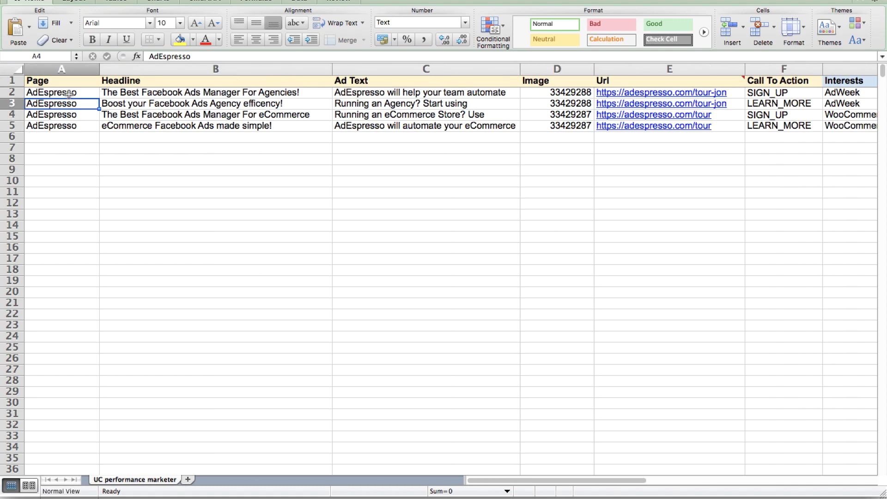
{"action": "key", "text": "Right"}
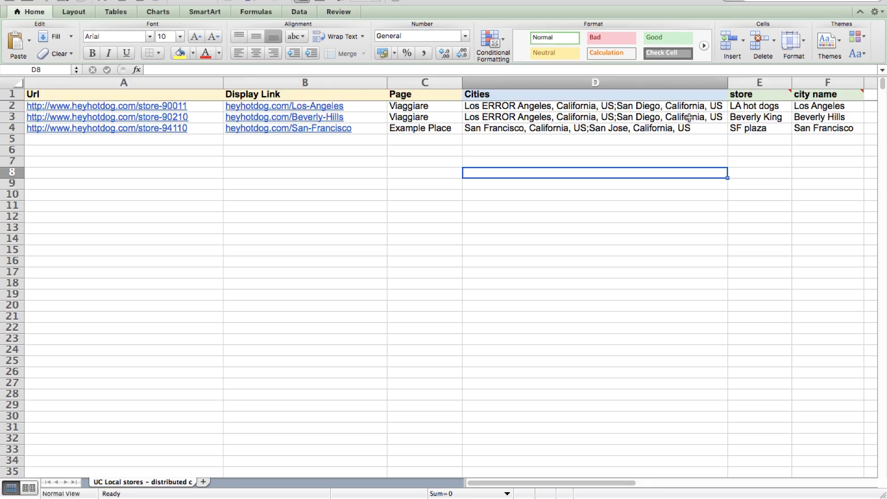
{"action": "left_click", "coordinate": [768, 105]}
{"action": "key", "text": "Right"}
{"action": "scroll", "coordinate": [768, 105], "scroll_direction": "right", "scroll_amount": 3}
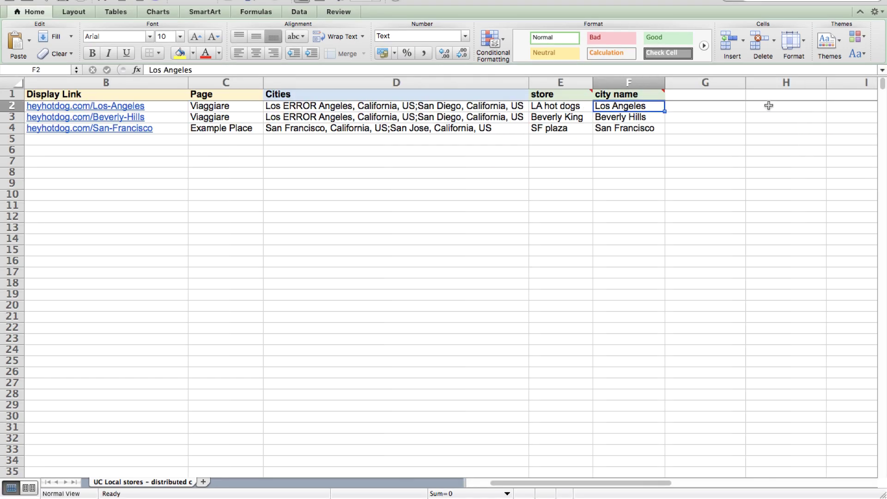
{"action": "key", "text": "Left"}
{"action": "key", "text": "Down"}
{"action": "key", "text": "Down"}
{"action": "key", "text": "Right"}
{"action": "key", "text": "Left"}
{"action": "key", "text": "Left"}
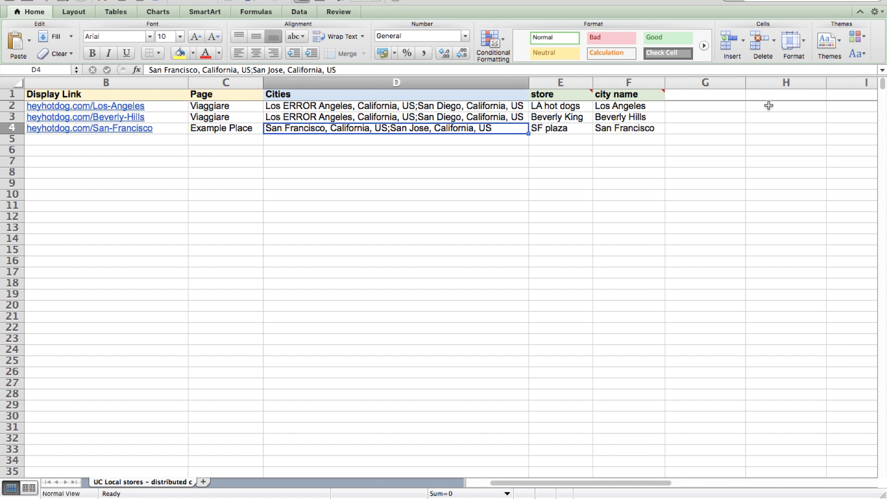
{"action": "key", "text": "Up"}
{"action": "key", "text": "Right"}
{"action": "key", "text": "Up"}
{"action": "key", "text": "shift+Right"}
{"action": "key", "text": "shift+Down"}
{"action": "key", "text": "shift+Down"}
{"action": "key", "text": "shift+Down"}
{"action": "key", "text": "shift+Up"}
{"action": "key", "text": "Left"}
{"action": "key", "text": "Left"}
{"action": "key", "text": "Left"}
{"action": "key", "text": "Left"}
{"action": "key", "text": "Down"}
{"action": "key", "text": "Down"}
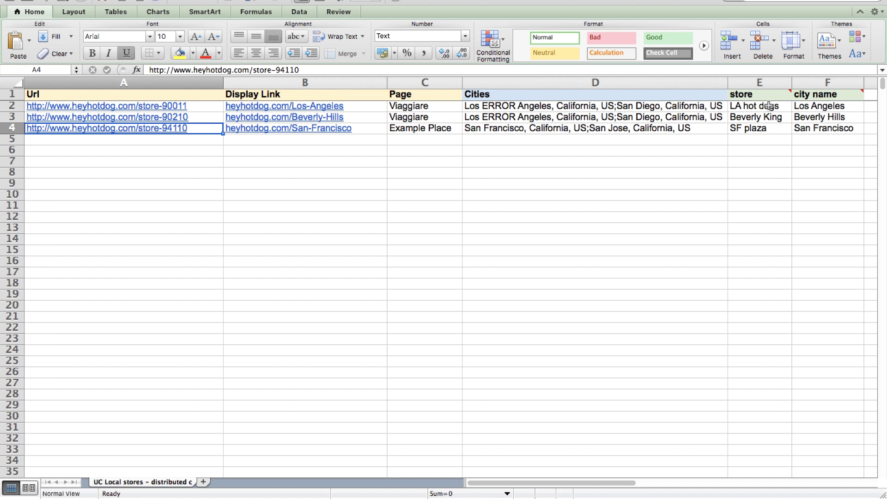
{"action": "key", "text": "Right"}
{"action": "key", "text": "Right"}
{"action": "key", "text": "Right"}
{"action": "key", "text": "Up"}
{"action": "key", "text": "Up"}
{"action": "key", "text": "Down"}
{"action": "key", "text": "Down"}
{"action": "key", "text": "Up"}
{"action": "key", "text": "Up"}
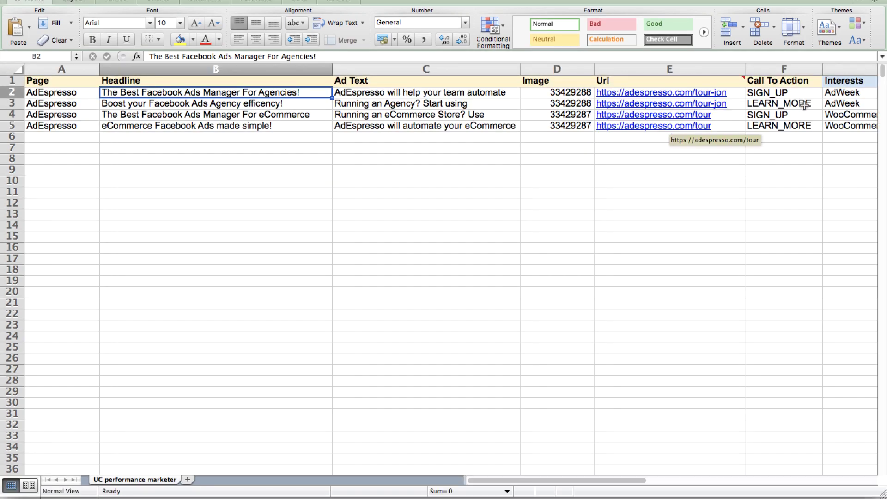
{"action": "scroll", "coordinate": [669, 134], "scroll_direction": "right", "scroll_amount": 10}
{"action": "scroll", "coordinate": [826, 107], "scroll_direction": "left", "scroll_amount": 6}
{"action": "scroll", "coordinate": [826, 107], "scroll_direction": "down", "scroll_amount": 1}
{"action": "scroll", "coordinate": [825, 107], "scroll_direction": "left", "scroll_amount": 3}
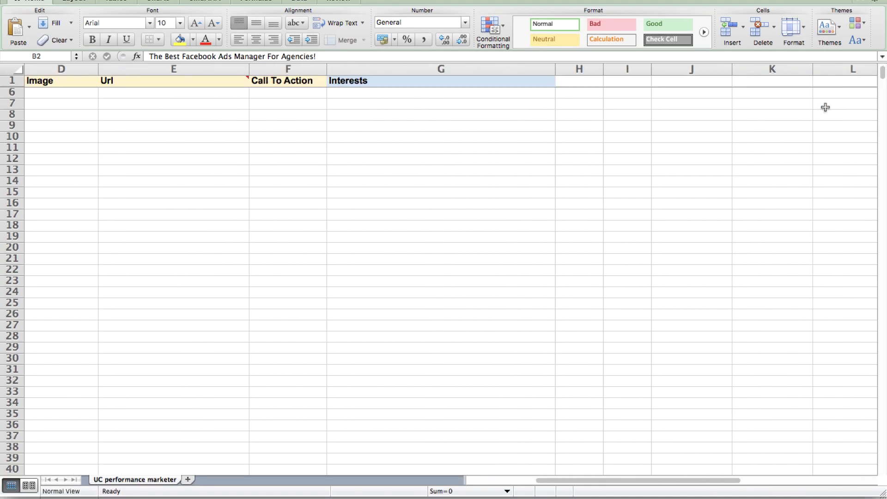
{"action": "scroll", "coordinate": [825, 107], "scroll_direction": "up", "scroll_amount": 3}
{"action": "scroll", "coordinate": [826, 108], "scroll_direction": "left", "scroll_amount": 1}
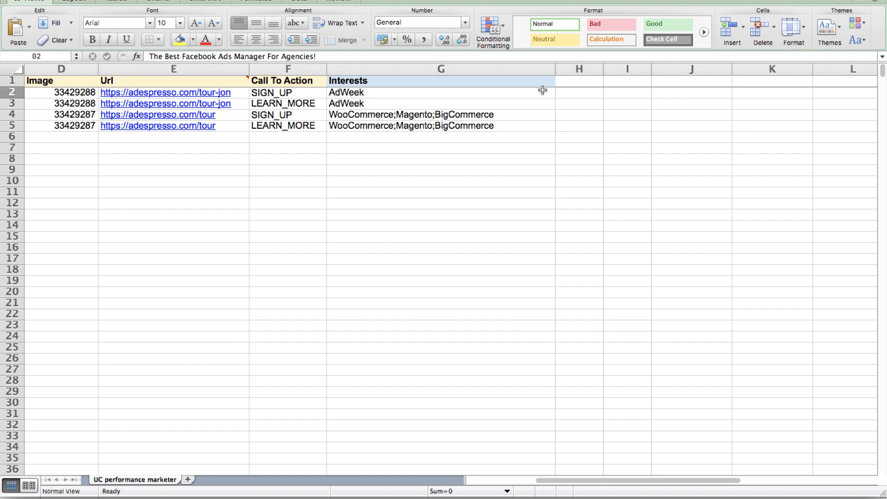
{"action": "left_click", "coordinate": [443, 91]}
{"action": "key", "text": "shift+Down"}
{"action": "key", "text": "shift+Down"}
{"action": "key", "text": "shift+Down"}
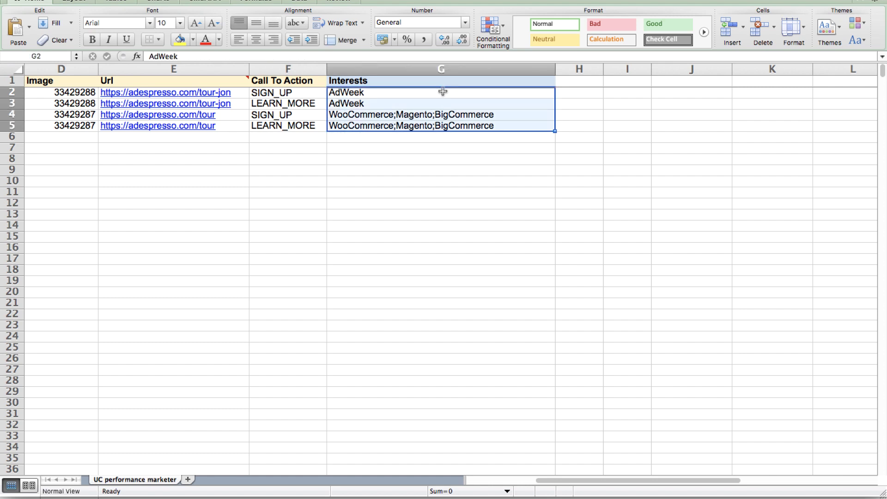
{"action": "key", "text": "Left"}
{"action": "key", "text": "Left"}
{"action": "key", "text": "Left"}
{"action": "key", "text": "Left"}
{"action": "key", "text": "Left"}
{"action": "key", "text": "Left"}
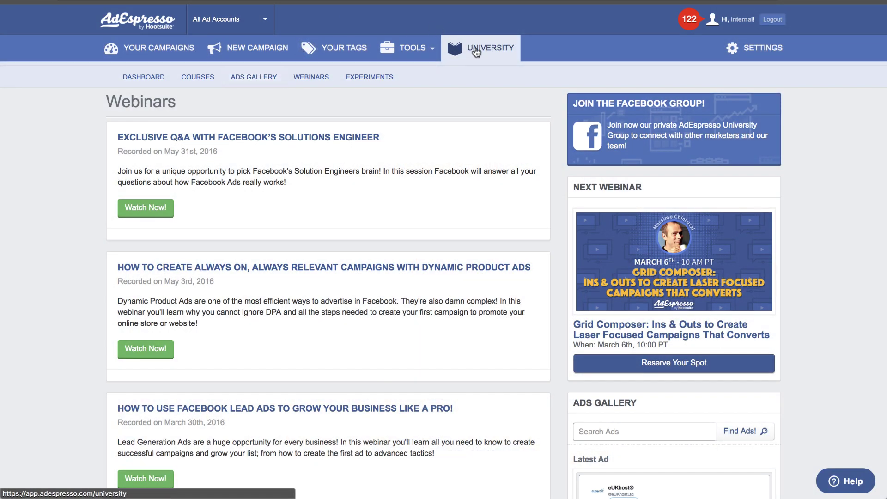
Highlight The Ad Grid webinar title, then show all open windows in Mission Control.
{"action": "scroll", "coordinate": [309, 174], "scroll_direction": "down", "scroll_amount": 9}
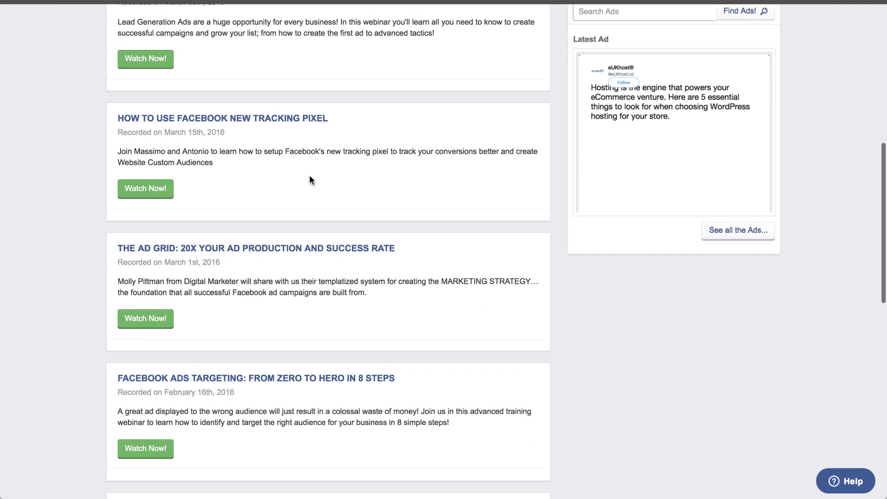
{"action": "scroll", "coordinate": [309, 175], "scroll_direction": "down", "scroll_amount": 3}
{"action": "left_click_drag", "start_coordinate": [420, 115], "coordinate": [104, 115]}
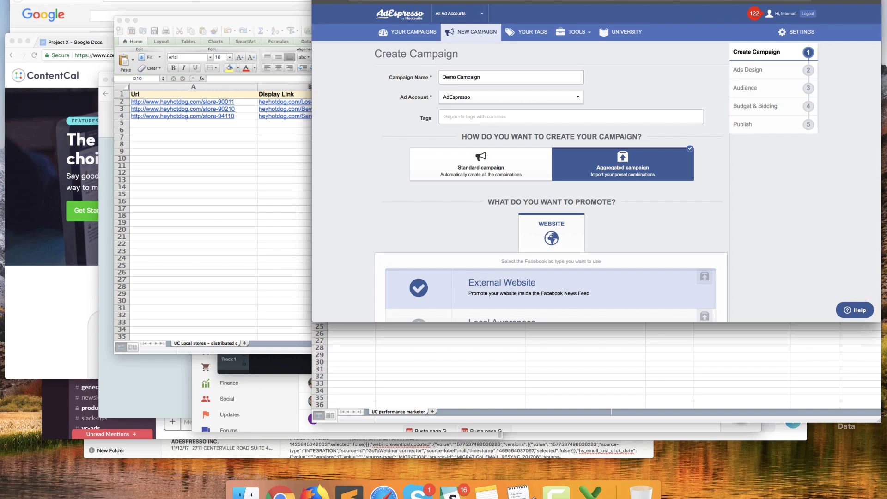
{"action": "key", "text": "ctrl+Up"}
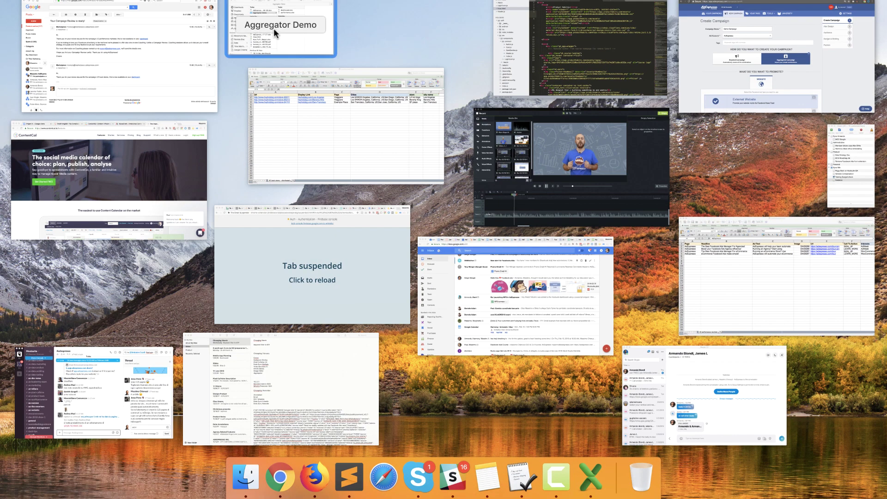
Review the first ad row's Headline, Ad Text, Image id, Interests and Page cells.
{"action": "left_click", "coordinate": [717, 271]}
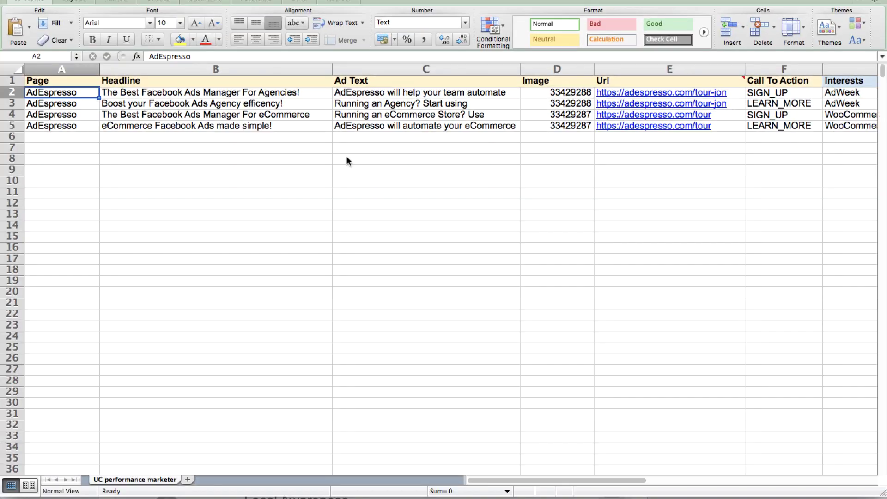
{"action": "key", "text": "Right"}
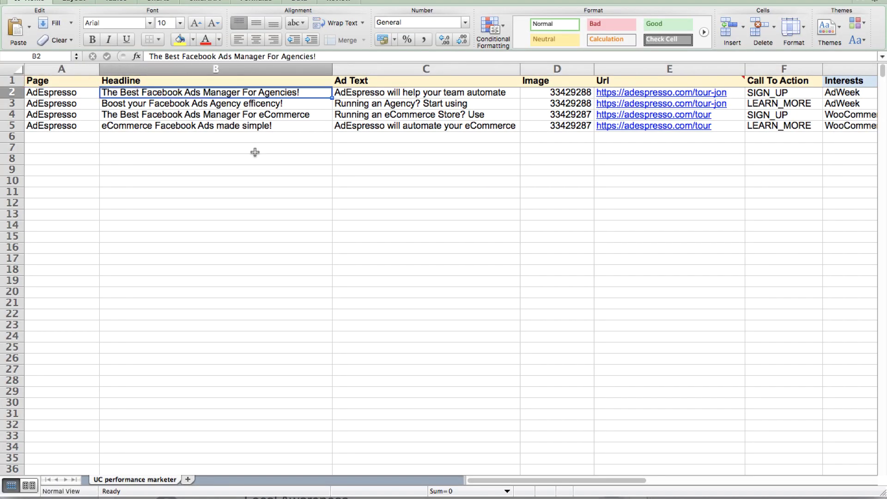
{"action": "key", "text": "shift+Right"}
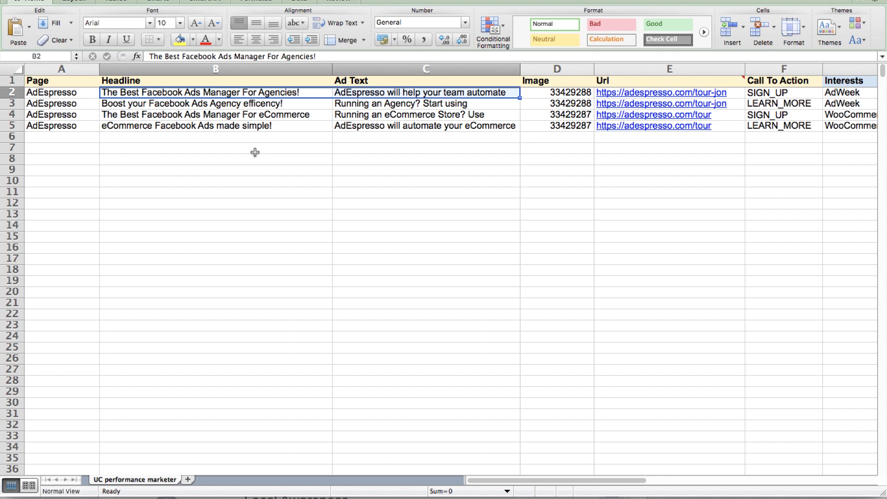
{"action": "key", "text": "Right"}
{"action": "key", "text": "Right"}
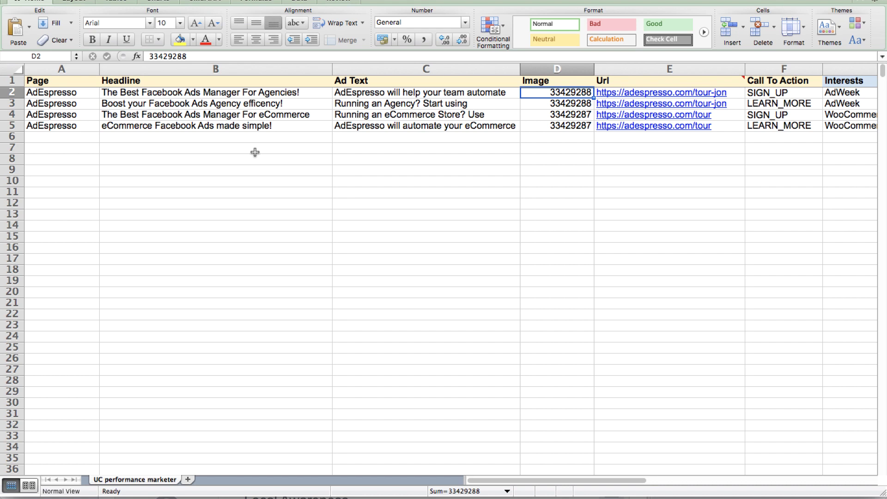
{"action": "key", "text": "Right"}
{"action": "key", "text": "Right"}
{"action": "key", "text": "Right"}
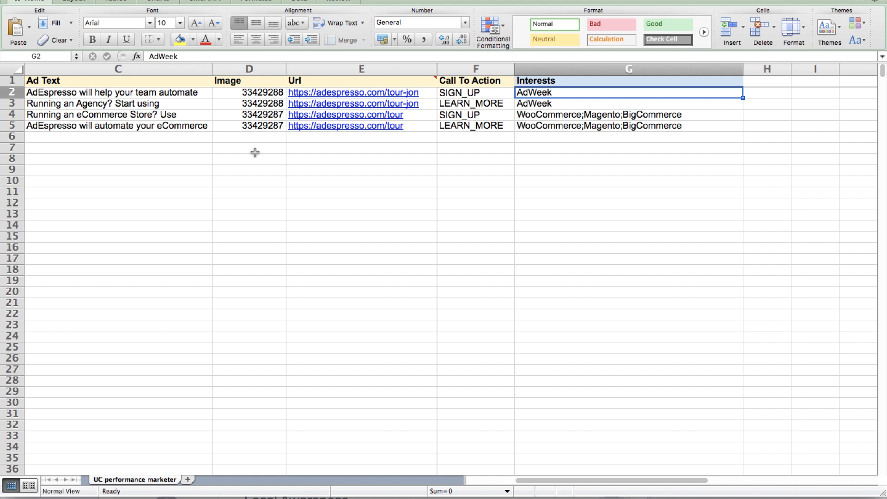
{"action": "key", "text": "Left"}
{"action": "key", "text": "Left"}
{"action": "key", "text": "Left"}
{"action": "key", "text": "Left"}
{"action": "key", "text": "Left"}
{"action": "key", "text": "Left"}
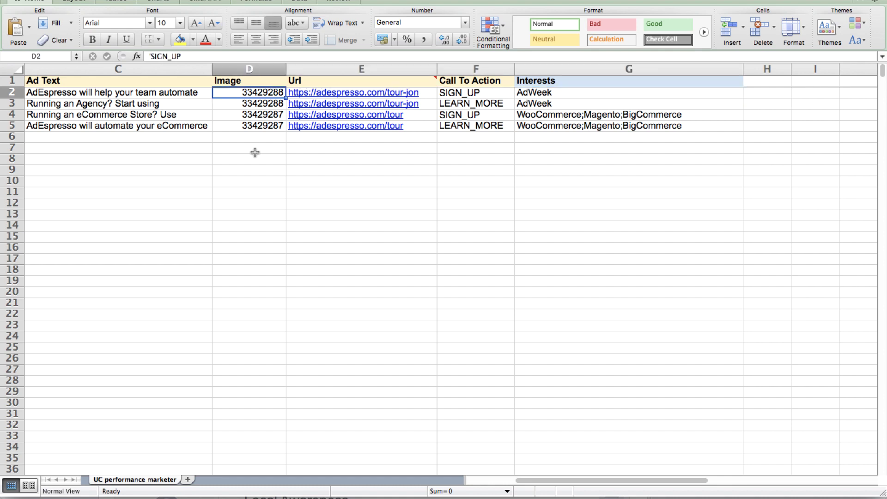
{"action": "key", "text": "Down"}
{"action": "key", "text": "Down"}
Step through row 4's headline, ad text and Interests, then show all windows.
{"action": "key", "text": "Right"}
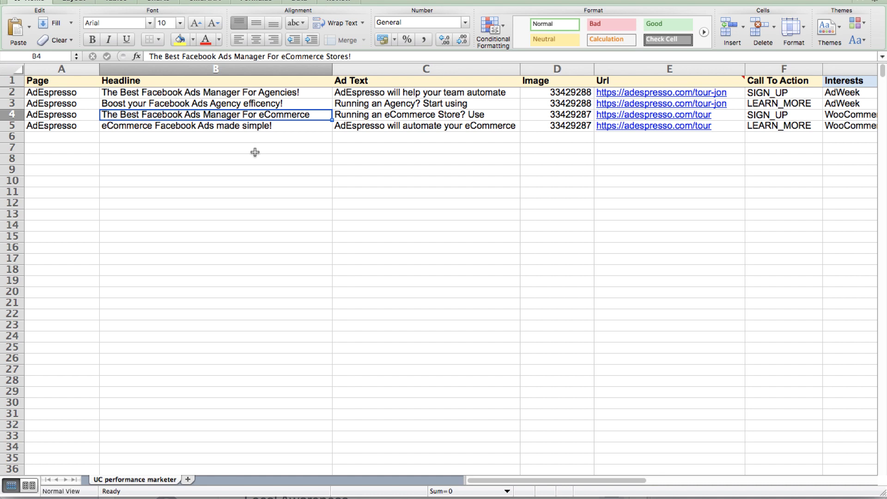
{"action": "key", "text": "Right"}
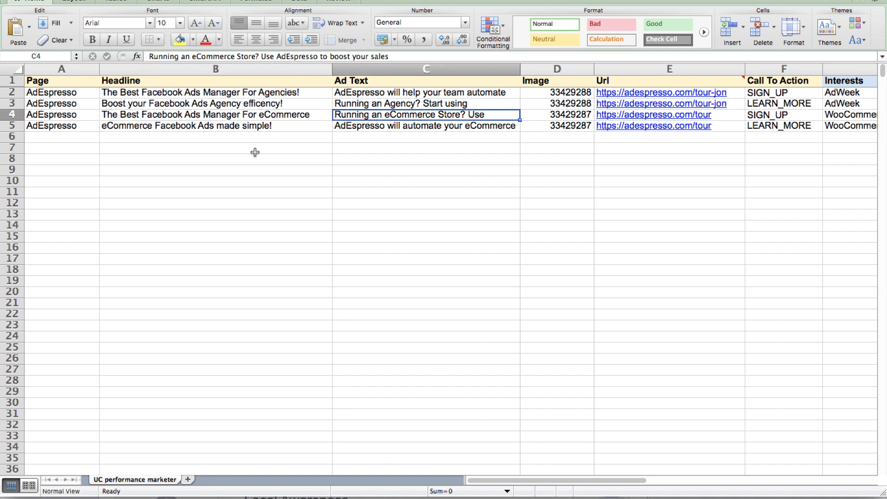
{"action": "key", "text": "Right"}
{"action": "key", "text": "Right"}
{"action": "key", "text": "Right"}
{"action": "key", "text": "Right"}
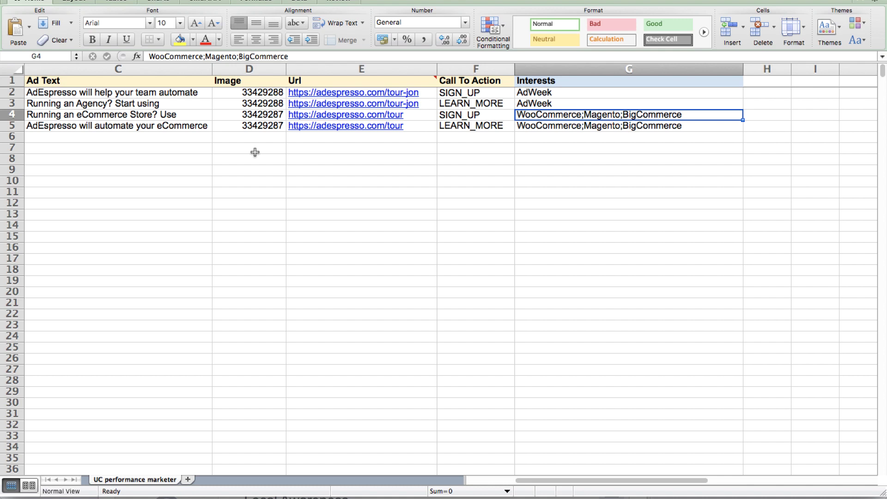
{"action": "key", "text": "Left"}
{"action": "key", "text": "Left"}
{"action": "key", "text": "Left"}
{"action": "key", "text": "Left"}
{"action": "key", "text": "Left"}
{"action": "key", "text": "Left"}
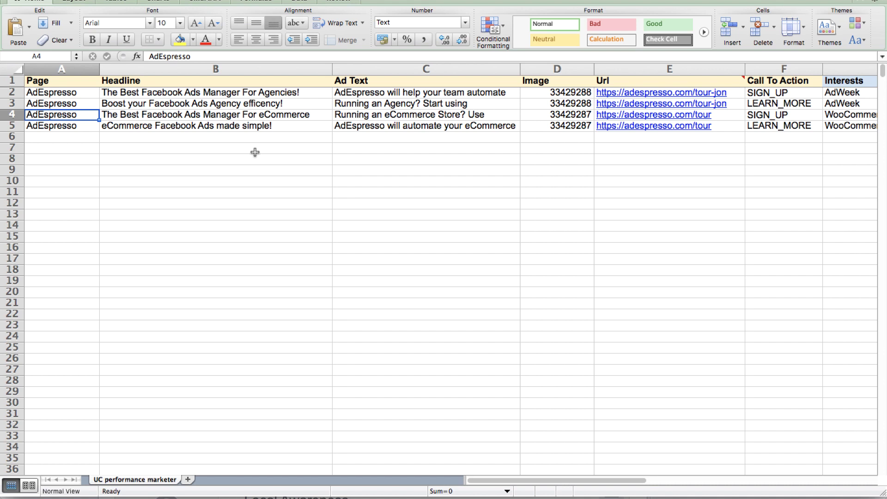
{"action": "key", "text": "Right"}
{"action": "key", "text": "Right"}
{"action": "key", "text": "Right"}
{"action": "key", "text": "Right"}
{"action": "key", "text": "Right"}
{"action": "key", "text": "Right"}
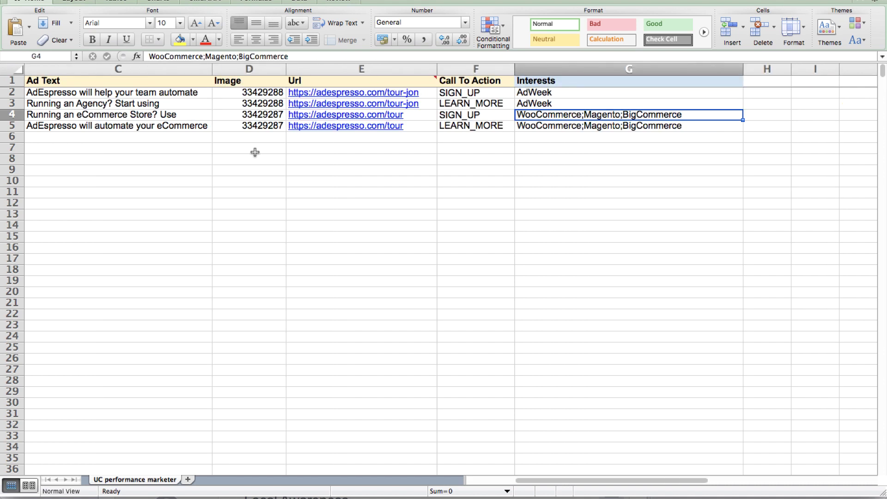
{"action": "key", "text": "Left"}
{"action": "key", "text": "Left"}
{"action": "key", "text": "Left"}
{"action": "key", "text": "Left"}
{"action": "key", "text": "Left"}
{"action": "key", "text": "Left"}
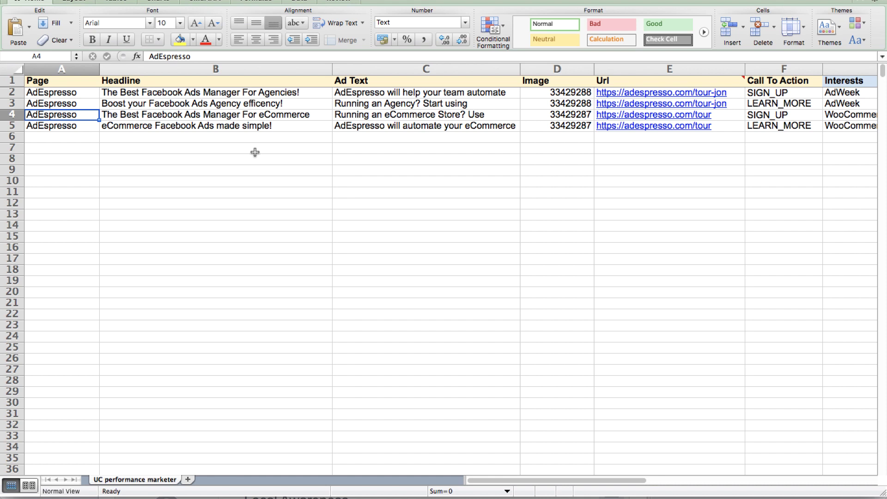
{"action": "key", "text": "Up"}
{"action": "key", "text": "Up"}
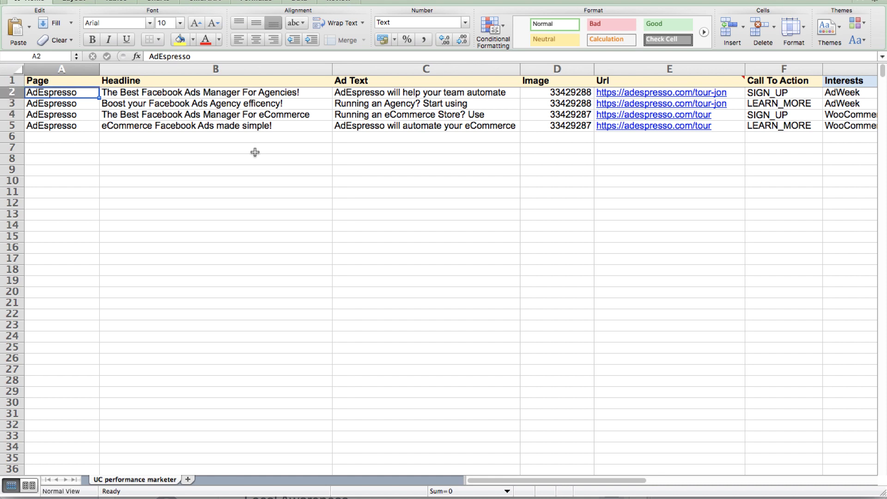
{"action": "key", "text": "ctrl+Up"}
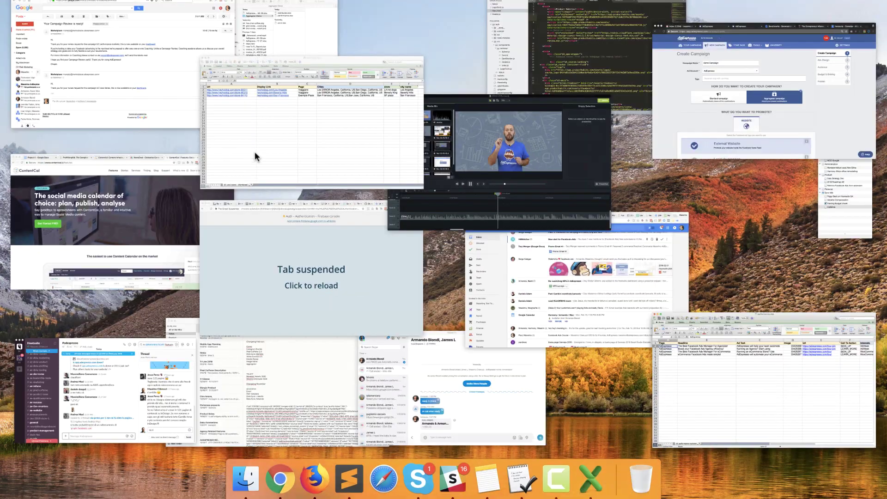
Bring distributed.xlsx forward and check the LA and San Francisco store and city names.
{"action": "left_click", "coordinate": [310, 134]}
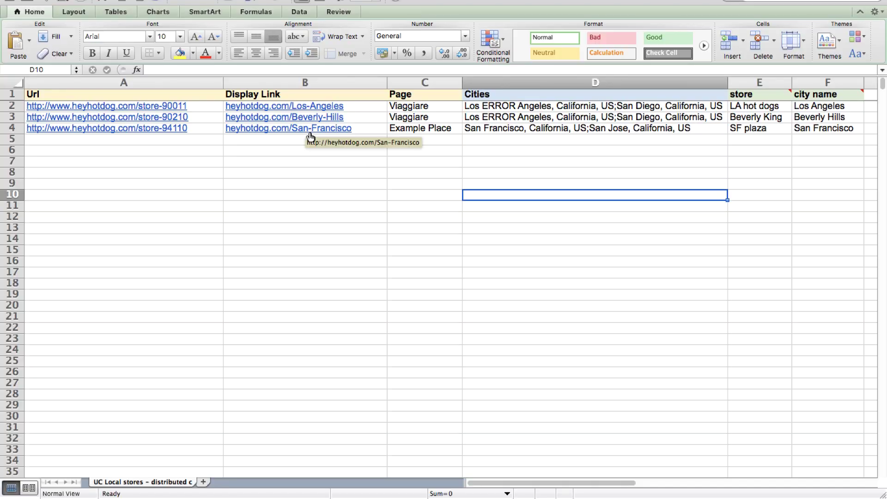
{"action": "left_click", "coordinate": [311, 188]}
{"action": "key", "text": "Up"}
{"action": "key", "text": "Up"}
{"action": "key", "text": "Right"}
{"action": "key", "text": "Up"}
{"action": "key", "text": "Up"}
{"action": "key", "text": "Up"}
{"action": "key", "text": "Right"}
{"action": "key", "text": "Right"}
{"action": "key", "text": "Right"}
{"action": "key", "text": "Up"}
{"action": "key", "text": "Up"}
{"action": "key", "text": "Left"}
{"action": "key", "text": "Left"}
{"action": "key", "text": "Left"}
{"action": "key", "text": "Left"}
{"action": "key", "text": "Left"}
{"action": "key", "text": "Right"}
{"action": "key", "text": "Right"}
{"action": "key", "text": "Right"}
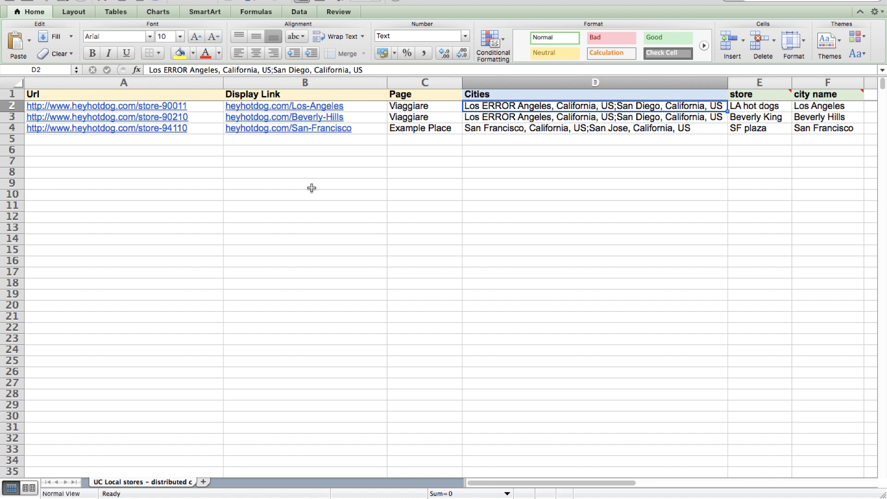
{"action": "key", "text": "Right"}
{"action": "key", "text": "Down"}
{"action": "key", "text": "Down"}
{"action": "key", "text": "Right"}
{"action": "key", "text": "Up"}
{"action": "key", "text": "Up"}
{"action": "key", "text": "Left"}
{"action": "key", "text": "Left"}
{"action": "key", "text": "Left"}
{"action": "key", "text": "Left"}
{"action": "key", "text": "Left"}
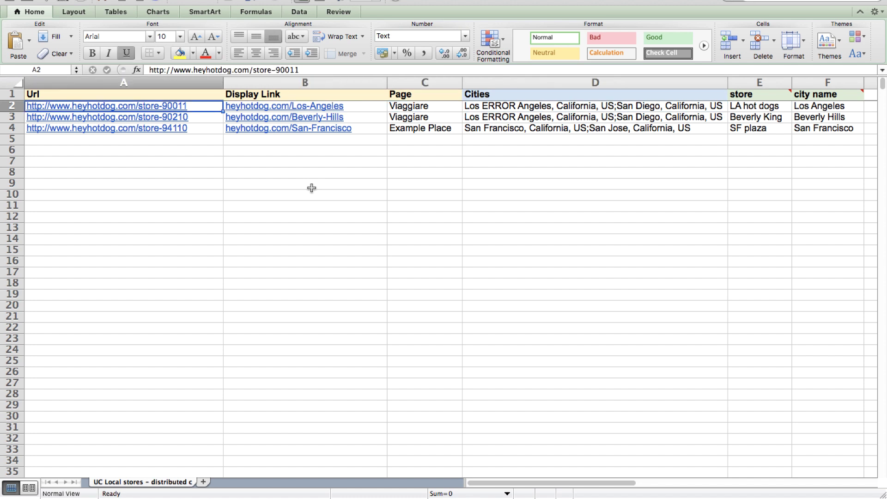
Review the store URLs and Los Angeles, Beverly-Hills and San-Francisco display links.
{"action": "key", "text": "Down"}
{"action": "key", "text": "Down"}
{"action": "key", "text": "Right"}
{"action": "key", "text": "Up"}
{"action": "key", "text": "Up"}
{"action": "key", "text": "Left"}
{"action": "key", "text": "Down"}
{"action": "key", "text": "Right"}
{"action": "key", "text": "Down"}
{"action": "key", "text": "Left"}
{"action": "key", "text": "Up"}
{"action": "key", "text": "Right"}
{"action": "key", "text": "Up"}
{"action": "key", "text": "Left"}
{"action": "key", "text": "Down"}
{"action": "key", "text": "Down"}
{"action": "key", "text": "Right"}
{"action": "key", "text": "Right"}
{"action": "key", "text": "Right"}
{"action": "key", "text": "Right"}
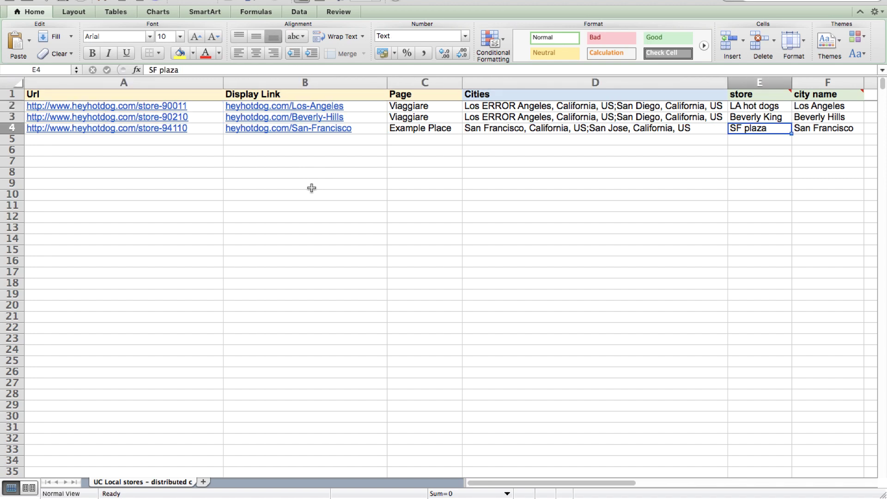
{"action": "key", "text": "Right"}
{"action": "key", "text": "Up"}
{"action": "key", "text": "Up"}
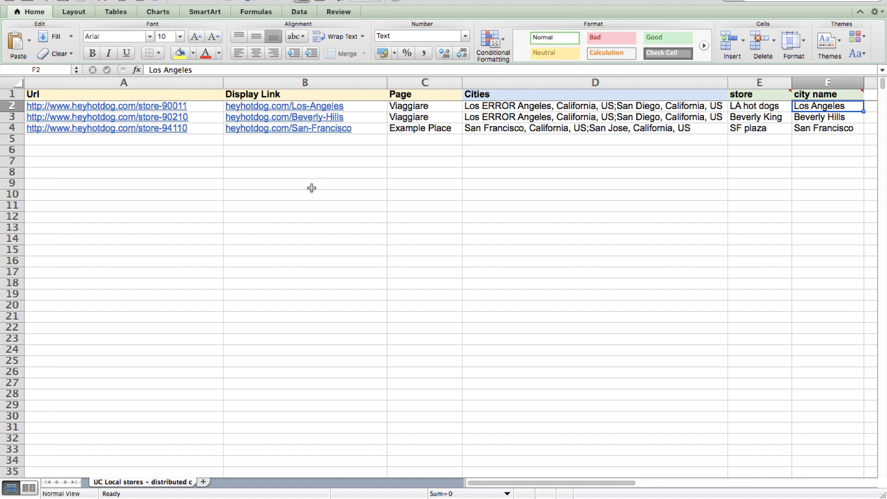
Compare store names with city names and select the three values in each column.
{"action": "key", "text": "Down"}
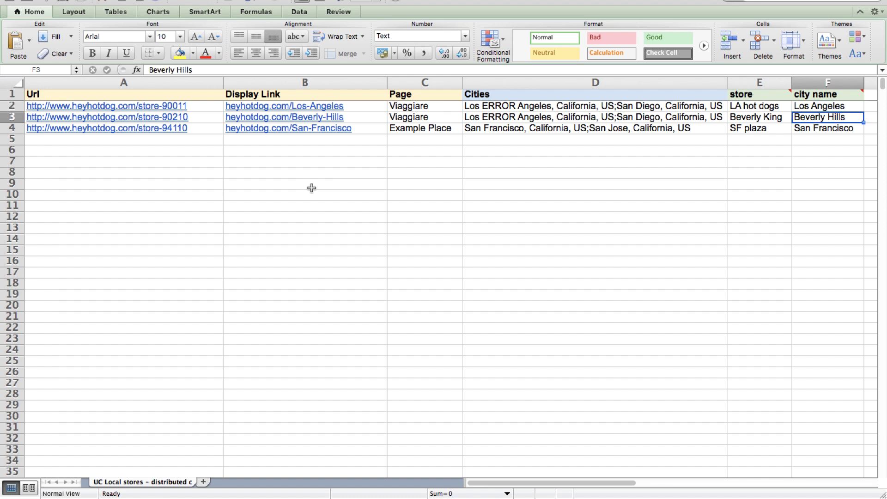
{"action": "key", "text": "Left"}
{"action": "key", "text": "Right"}
{"action": "key", "text": "Left"}
{"action": "key", "text": "Up"}
{"action": "key", "text": "Right"}
{"action": "key", "text": "Down"}
{"action": "key", "text": "Down"}
{"action": "key", "text": "Up"}
{"action": "key", "text": "Up"}
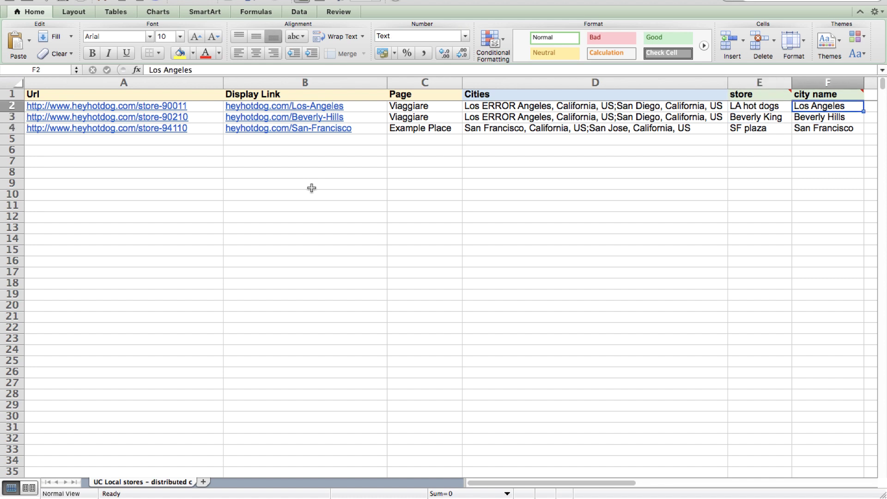
{"action": "key", "text": "shift+Down"}
{"action": "key", "text": "shift+Down"}
{"action": "key", "text": "Left"}
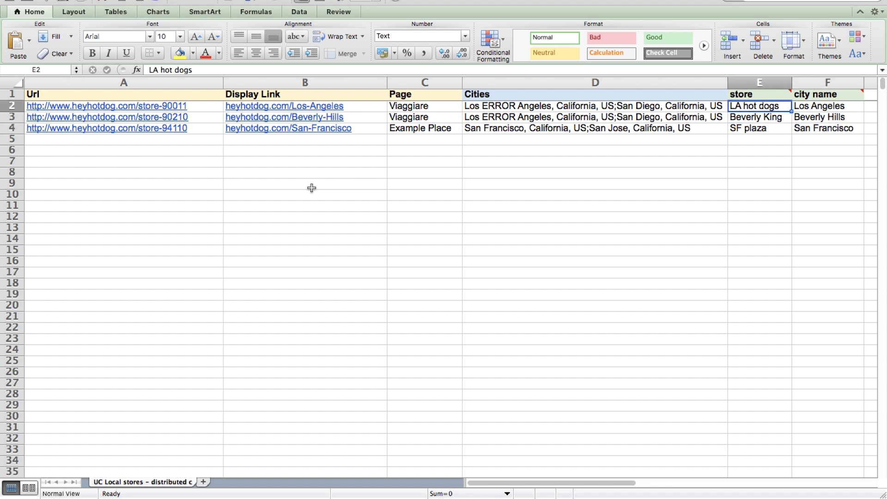
{"action": "key", "text": "shift+Down"}
{"action": "key", "text": "shift+Down"}
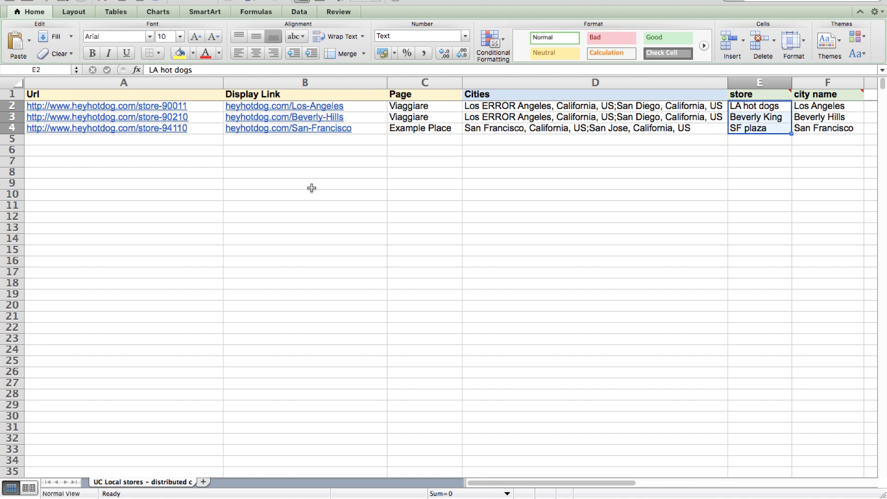
{"action": "key", "text": "Right"}
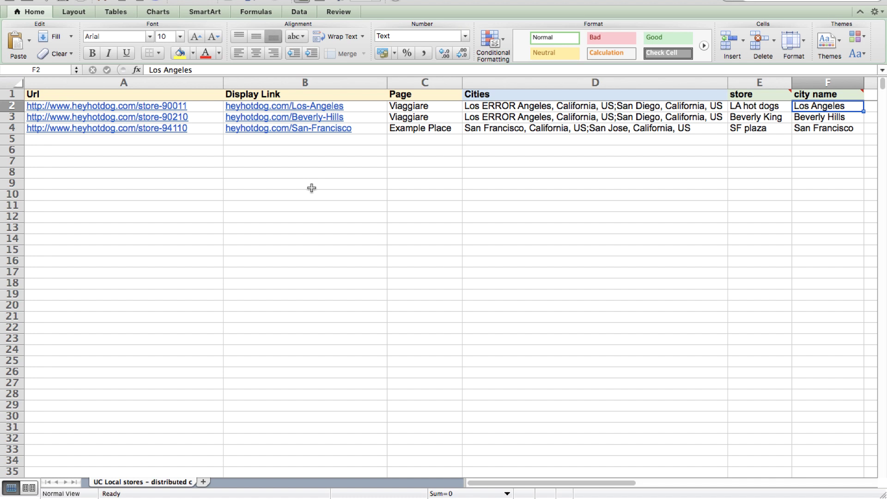
Review the Url, display link and Cities cells for the Beverly Hills, San Francisco and Los Angeles rows.
{"action": "key", "text": "Left"}
{"action": "key", "text": "Left"}
{"action": "key", "text": "Home"}
{"action": "key", "text": "Down"}
{"action": "key", "text": "Right"}
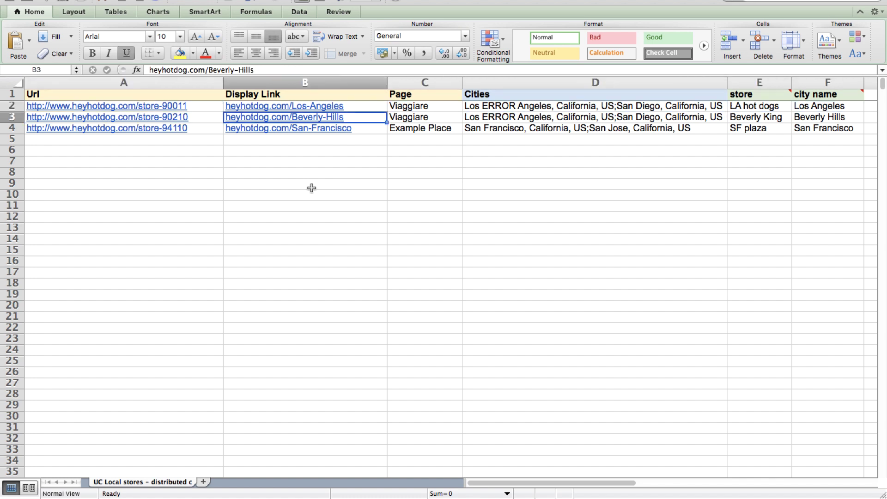
{"action": "key", "text": "Down"}
{"action": "key", "text": "Right"}
{"action": "key", "text": "Right"}
{"action": "key", "text": "Right"}
{"action": "key", "text": "Right"}
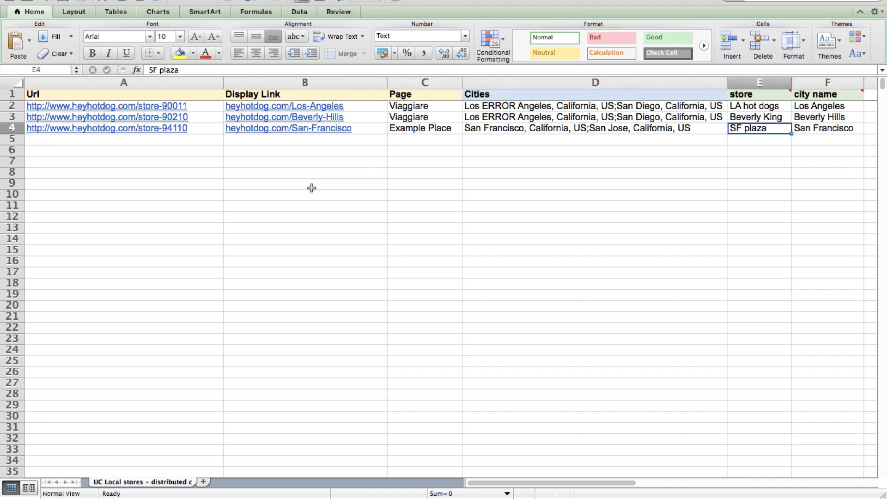
{"action": "key", "text": "Up"}
{"action": "key", "text": "Up"}
{"action": "key", "text": "Left"}
{"action": "key", "text": "Left"}
{"action": "key", "text": "Left"}
{"action": "key", "text": "Left"}
{"action": "key", "text": "Left"}
{"action": "key", "text": "Down"}
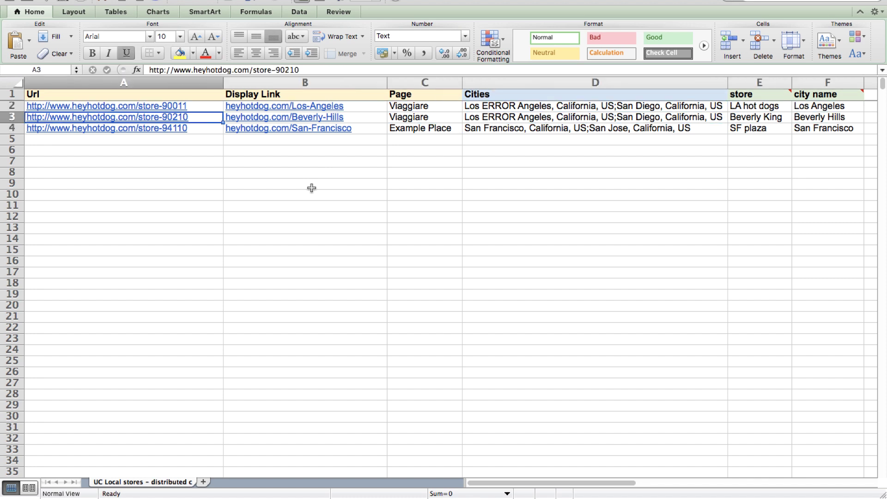
{"action": "key", "text": "Down"}
{"action": "key", "text": "Right"}
{"action": "key", "text": "Right"}
{"action": "key", "text": "Right"}
{"action": "key", "text": "Right"}
{"action": "key", "text": "Left"}
{"action": "key", "text": "Up"}
{"action": "key", "text": "Up"}
{"action": "key", "text": "Down"}
{"action": "key", "text": "Down"}
{"action": "key", "text": "Up"}
{"action": "key", "text": "Up"}
{"action": "key", "text": "Down"}
{"action": "key", "text": "Down"}
{"action": "key", "text": "Up"}
{"action": "key", "text": "Up"}
{"action": "key", "text": "Down"}
{"action": "key", "text": "Down"}
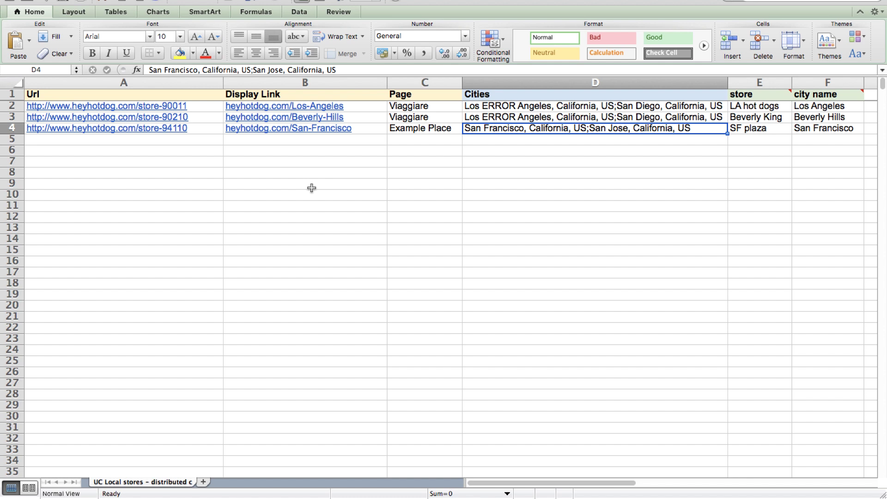
Return to the first store URL and show all open windows side by side.
{"action": "key", "text": "Right"}
{"action": "key", "text": "Right"}
{"action": "key", "text": "Up"}
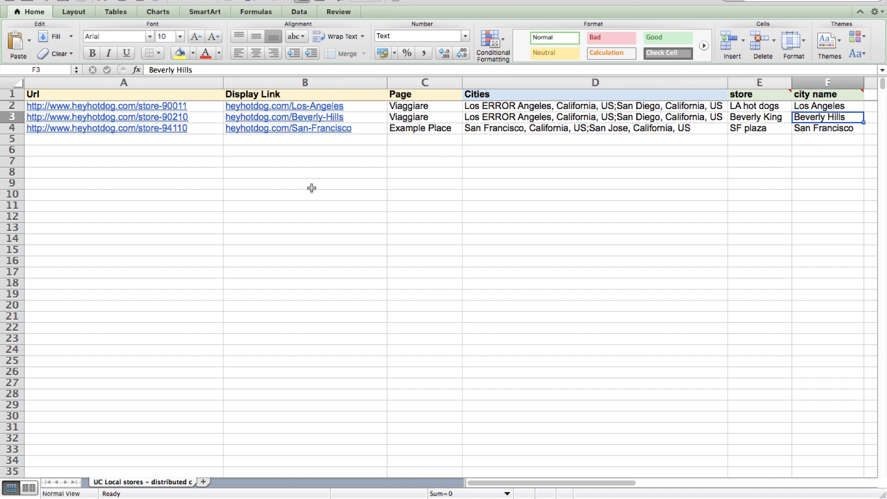
{"action": "key", "text": "Up"}
{"action": "key", "text": "Left"}
{"action": "key", "text": "Left"}
{"action": "key", "text": "Left"}
{"action": "key", "text": "Left"}
{"action": "key", "text": "Left"}
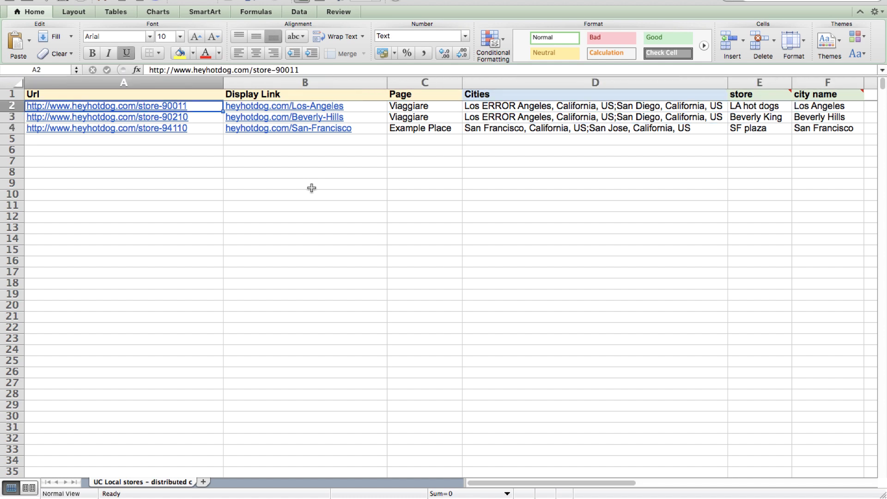
{"action": "key", "text": "ctrl+Up"}
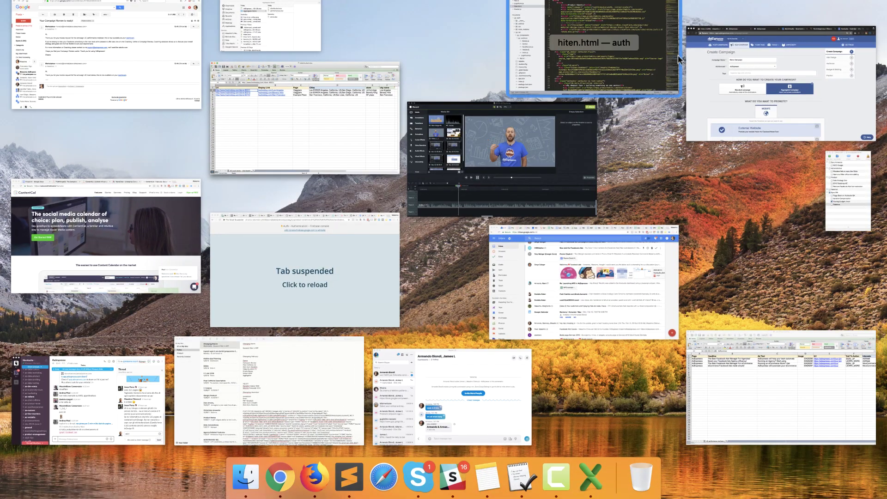
Import the distributed.xlsx combinations and open the Cities 1 editor for row 1's city.
{"action": "left_click", "coordinate": [745, 81]}
{"action": "scroll", "coordinate": [745, 81], "scroll_direction": "down", "scroll_amount": 10}
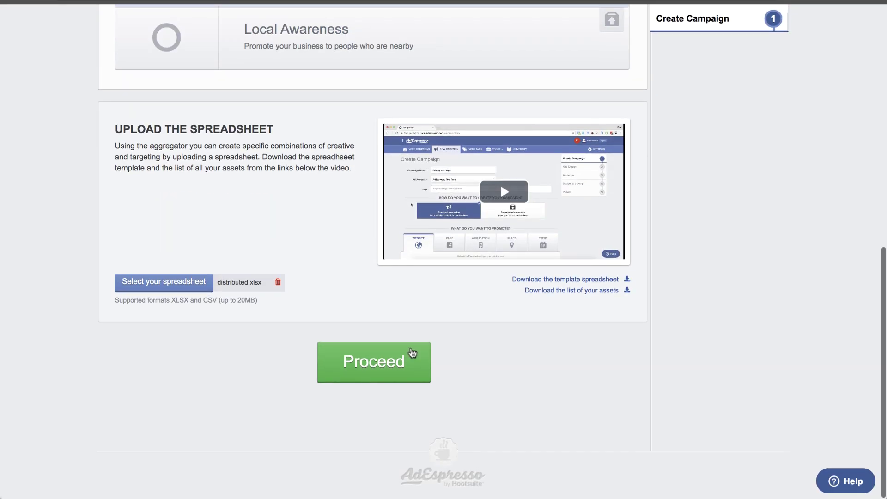
{"action": "left_click", "coordinate": [388, 349]}
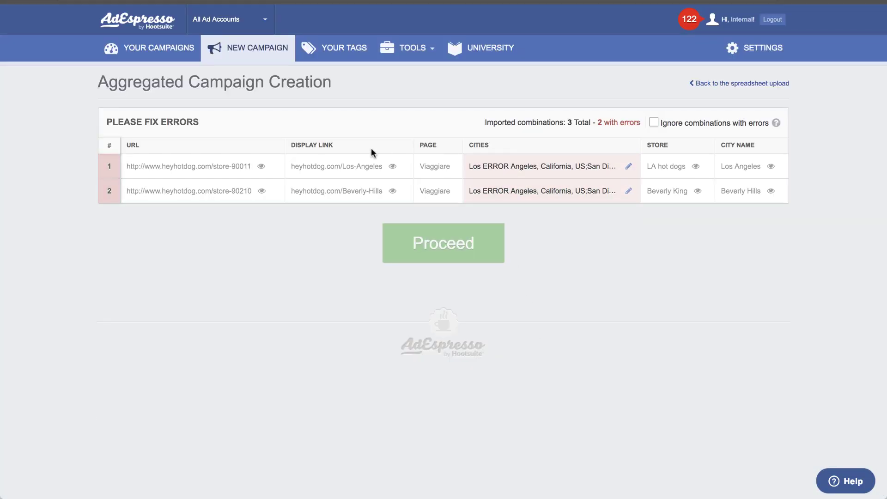
{"action": "left_click", "coordinate": [630, 166]}
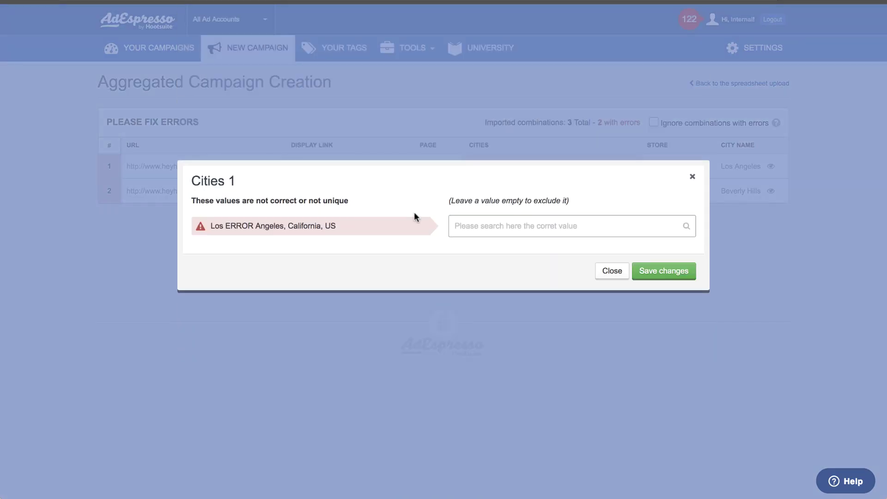
Replace 'Los ERROR Angeles' with 'Los Angeles, California, US' and apply it to all occurrences.
{"action": "type", "text": "Los "}
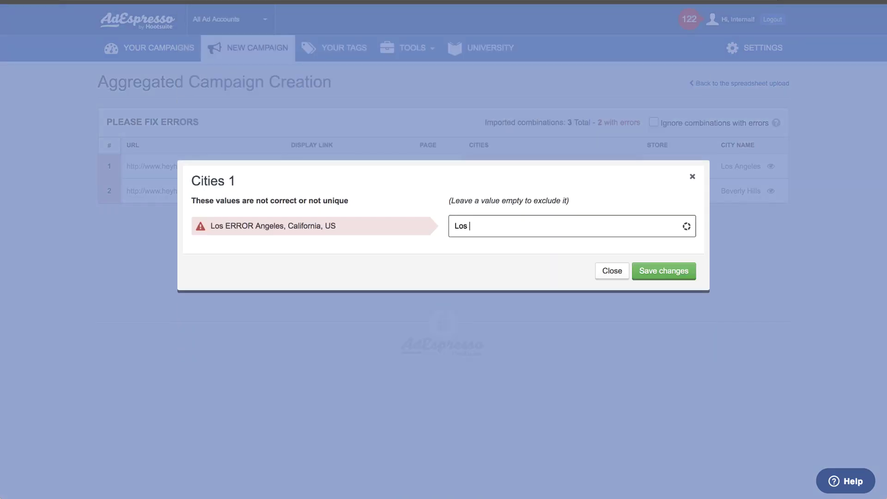
{"action": "type", "text": "Angeles, Cal"}
{"action": "type", "text": "ifornia, US"}
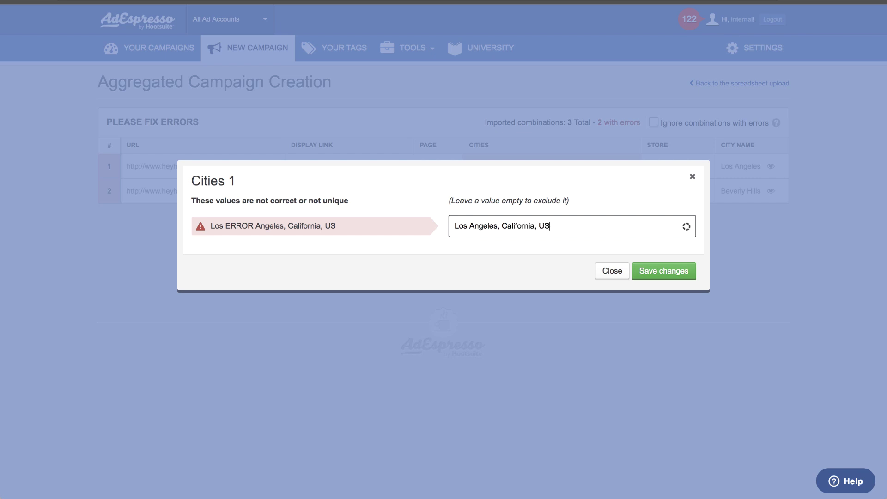
{"action": "key", "text": "Down"}
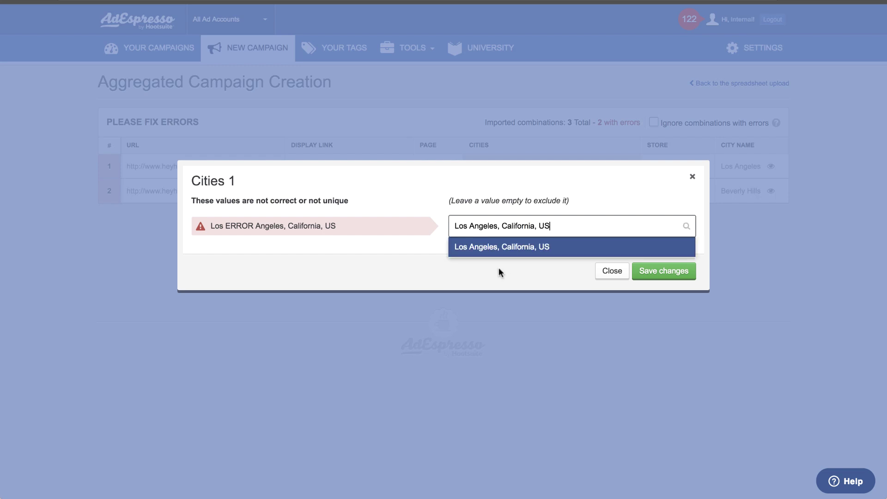
{"action": "left_click", "coordinate": [501, 249]}
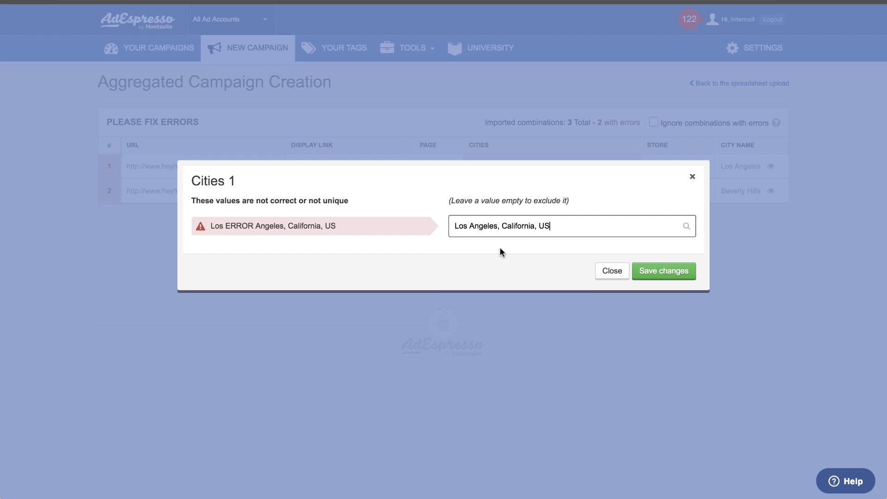
{"action": "left_click", "coordinate": [657, 272]}
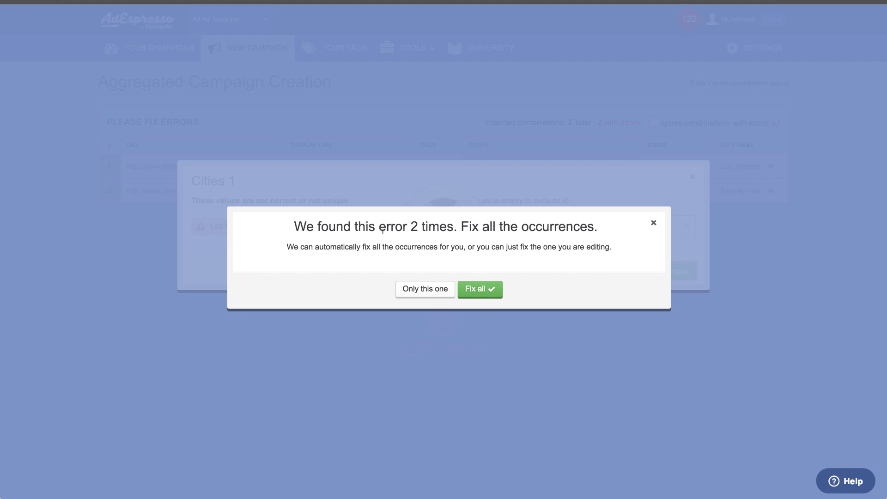
{"action": "left_click", "coordinate": [482, 291]}
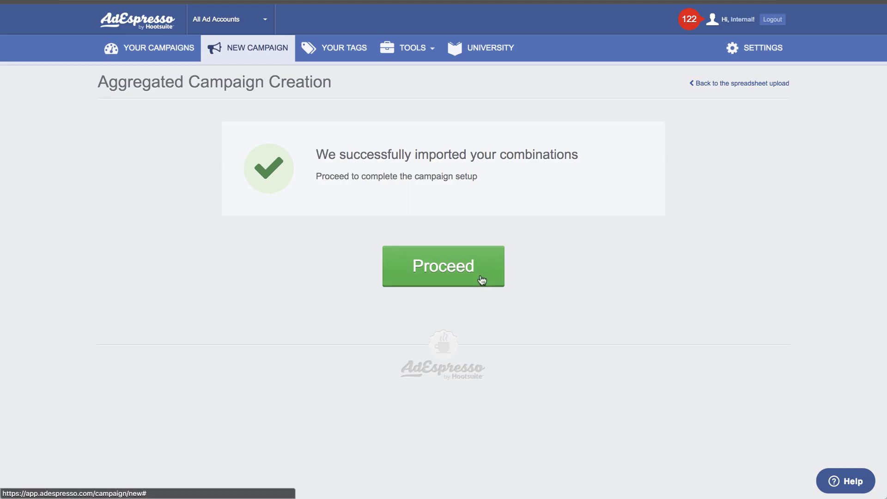
Set the ad headline to 'Best Hot Dogs in {{city_name}}'.
{"action": "left_click", "coordinate": [436, 268]}
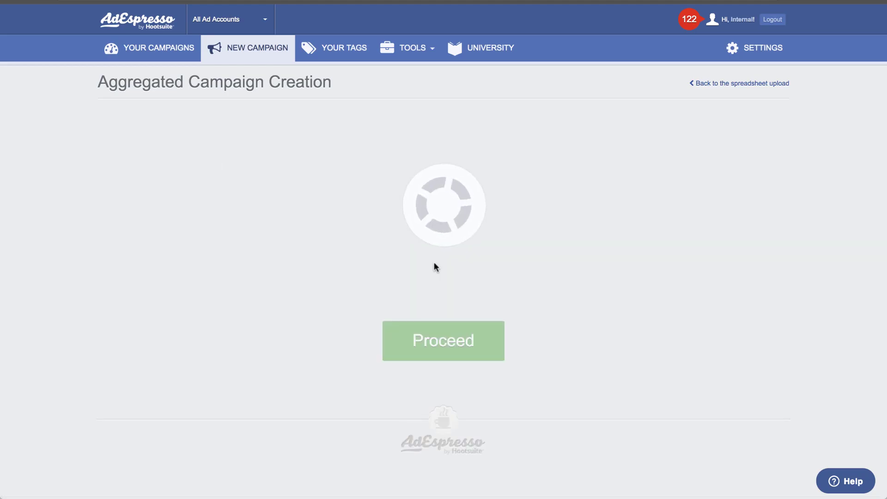
{"action": "left_click", "coordinate": [287, 184]}
{"action": "type", "text": "Are you"}
{"action": "key", "text": "ctrl+a"}
{"action": "type", "text": "Best Hot"}
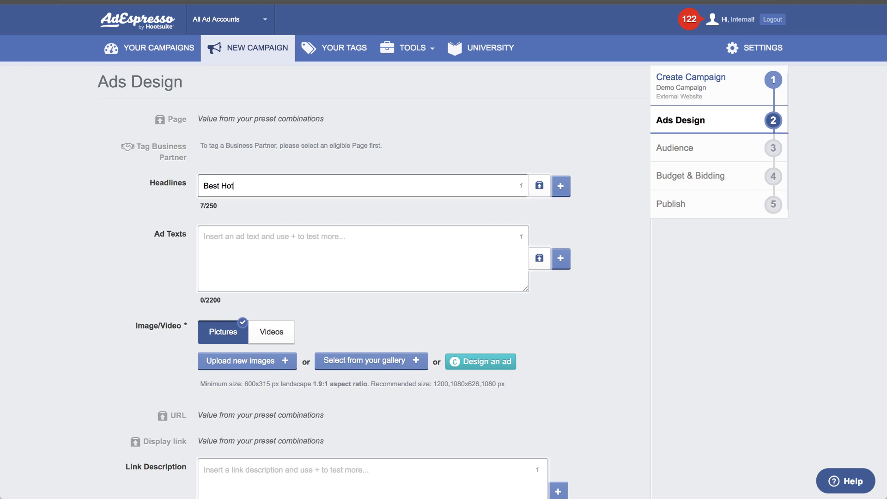
{"action": "type", "text": " Dogs in"}
{"action": "left_click", "coordinate": [540, 185]}
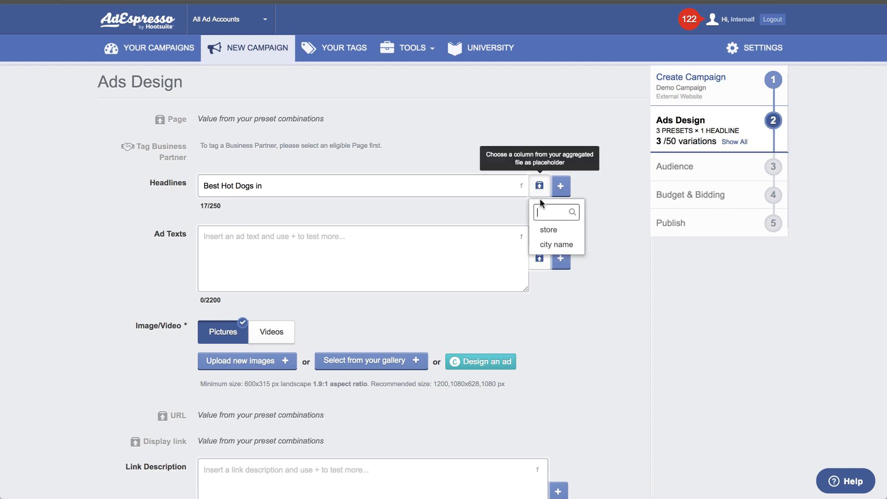
{"action": "left_click", "coordinate": [551, 242]}
Write the ad text 'Are you looking for the best Hot Dogs in {{city_name}}? Check out {{store}}'.
{"action": "left_click", "coordinate": [312, 251]}
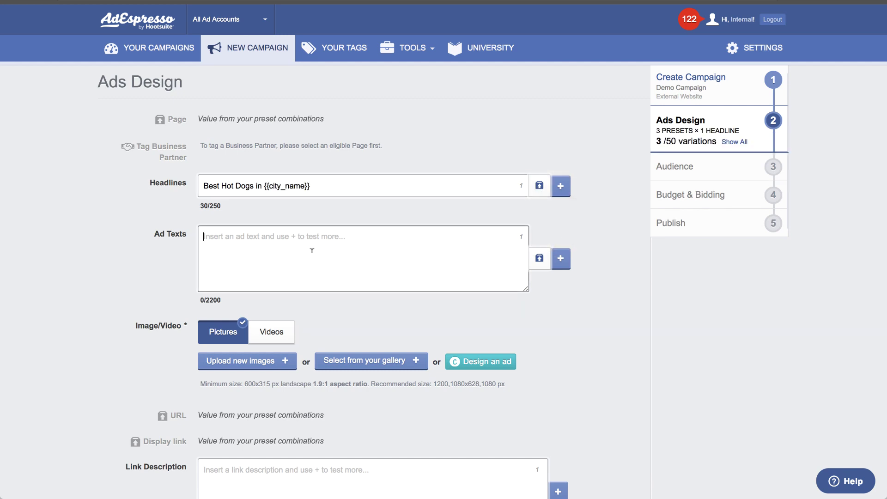
{"action": "type", "text": "Are you loo"}
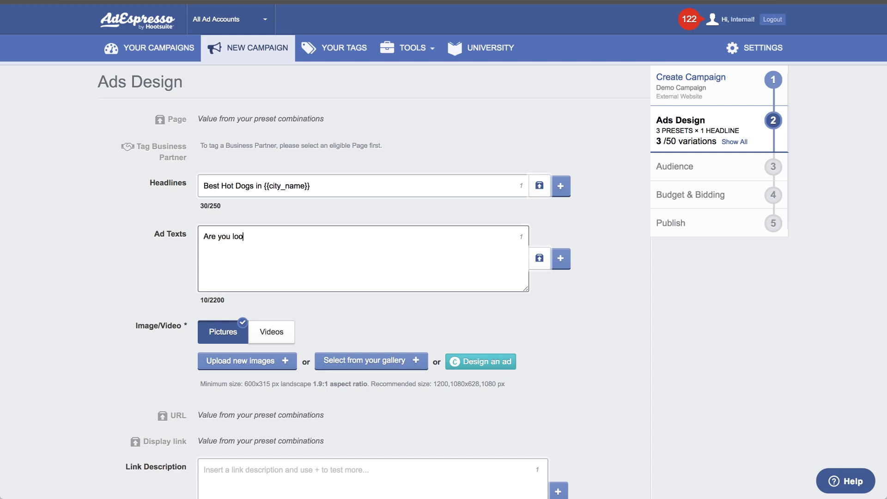
{"action": "type", "text": "king for the best Hot Dogs"}
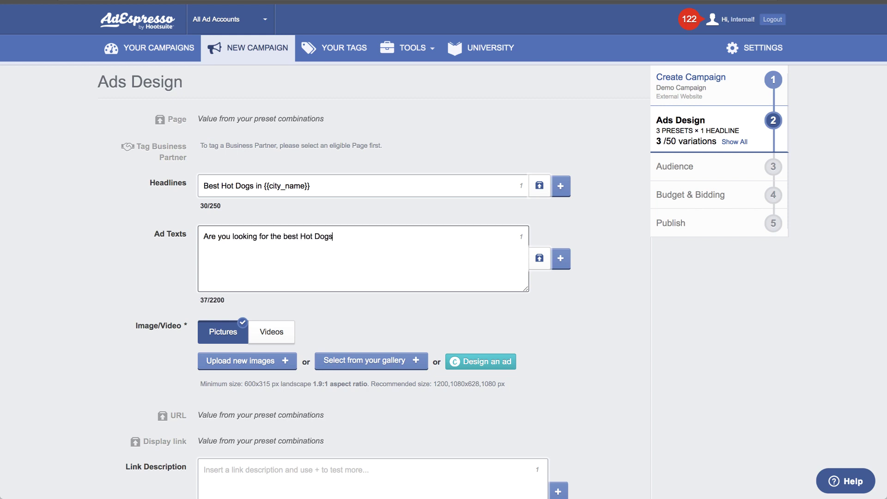
{"action": "type", "text": " in"}
{"action": "left_click", "coordinate": [538, 259]}
{"action": "left_click", "coordinate": [556, 317]}
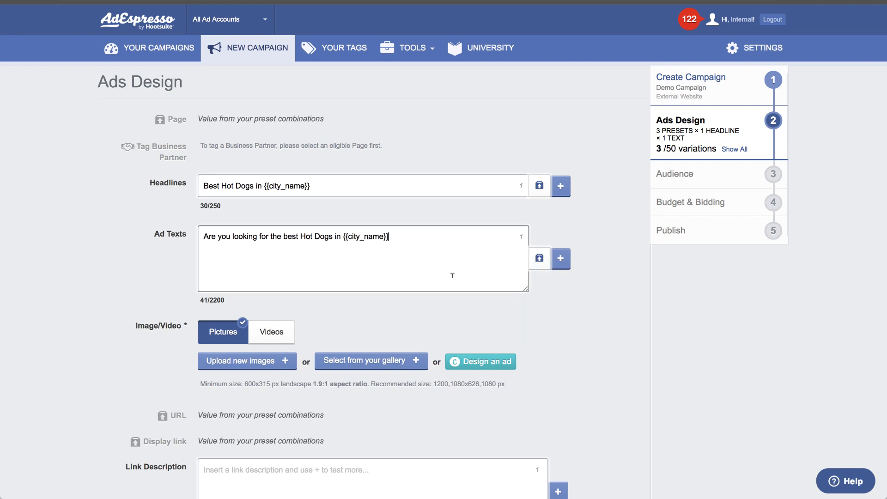
{"action": "type", "text": "? Tr"}
{"action": "type", "text": "Check ou"}
{"action": "type", "text": "t"}
{"action": "left_click", "coordinate": [539, 258]}
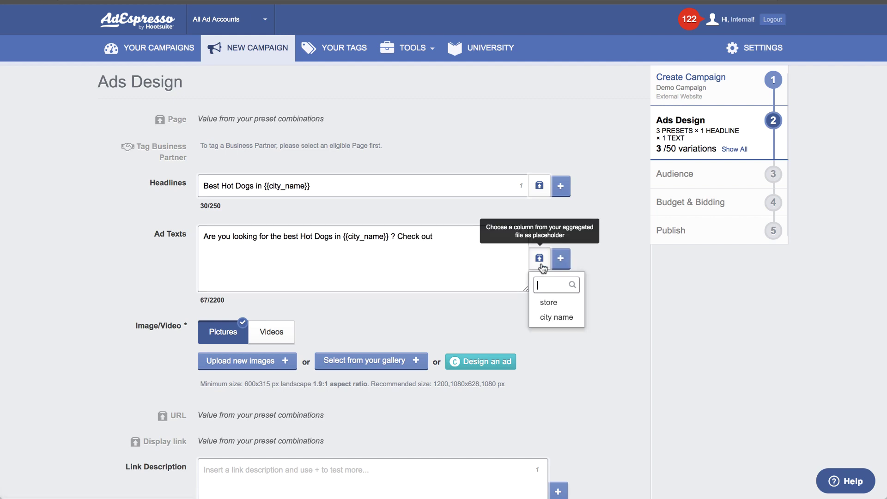
{"action": "left_click", "coordinate": [549, 301]}
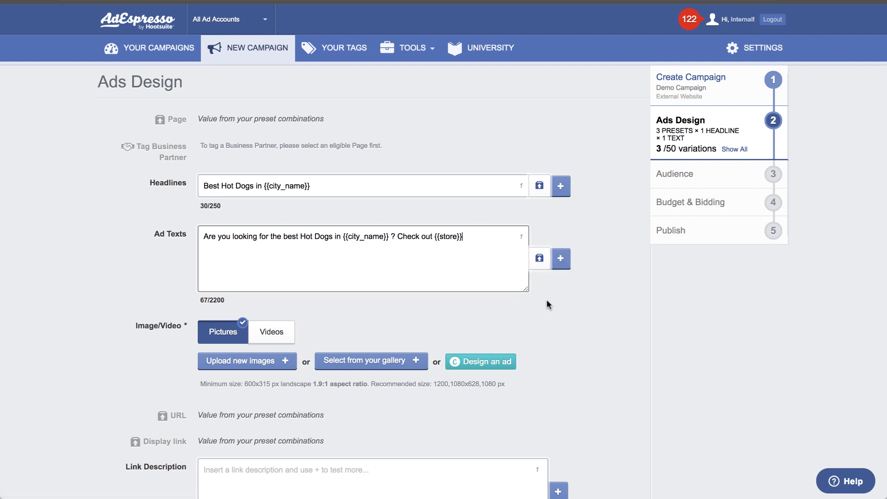
Save the ad text as a variation and paste it back to begin the priced second version.
{"action": "triple_click", "coordinate": [501, 252]}
{"action": "key", "text": "super+c"}
{"action": "left_click", "coordinate": [561, 258]}
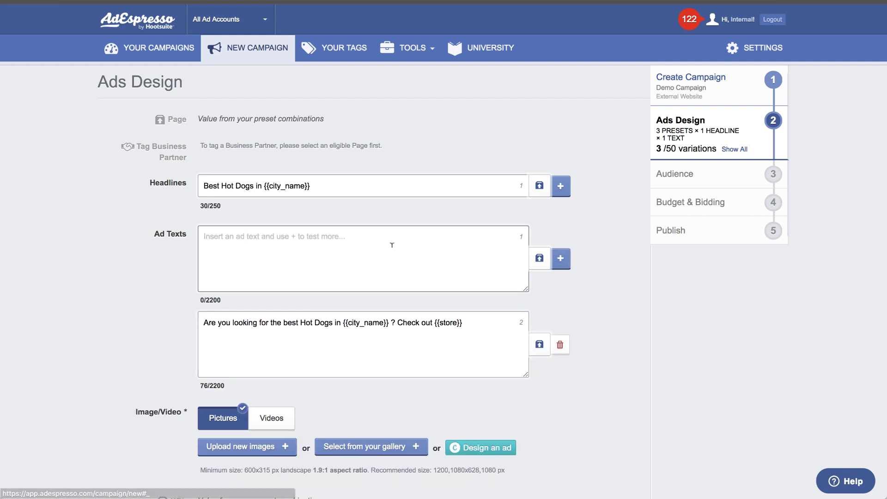
{"action": "key", "text": "super+v"}
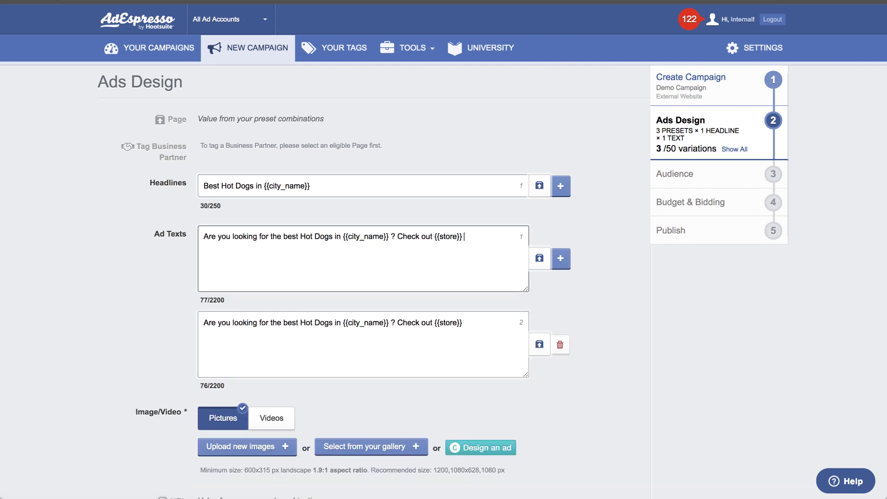
{"action": "type", "text": "Hot Dogs starting at $"}
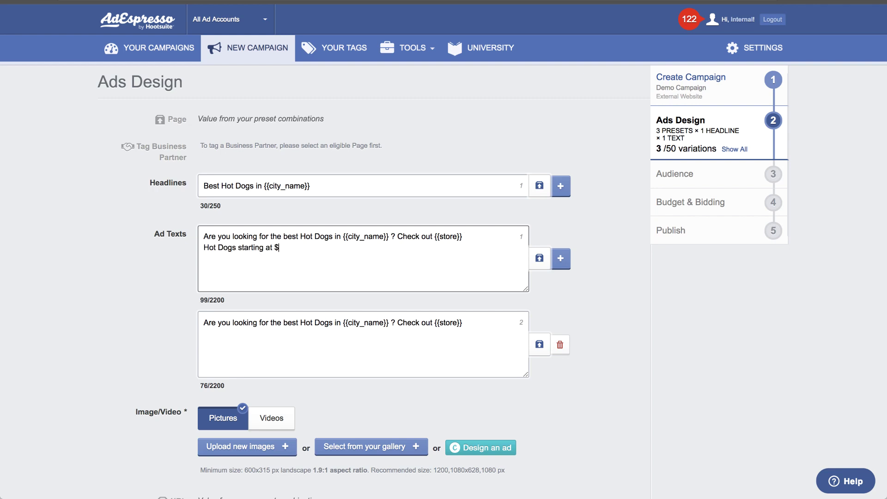
{"action": "scroll", "coordinate": [543, 368], "scroll_direction": "down", "scroll_amount": 3}
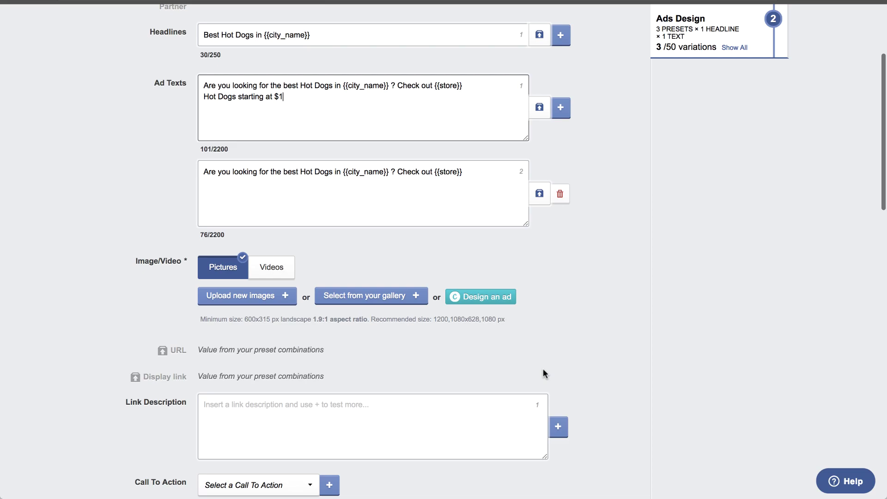
Add the Hot-Dog2 image from the existing gallery to the ads.
{"action": "left_click", "coordinate": [373, 294]}
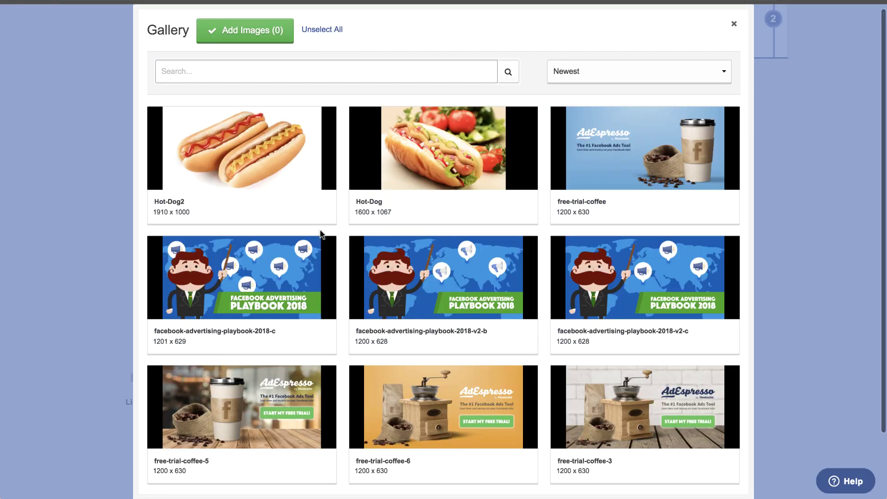
{"action": "left_click", "coordinate": [314, 206]}
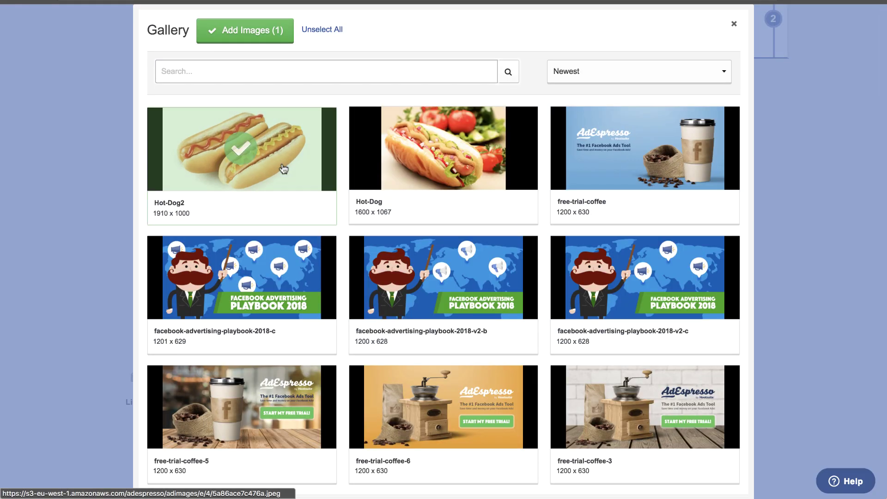
{"action": "left_click", "coordinate": [268, 37]}
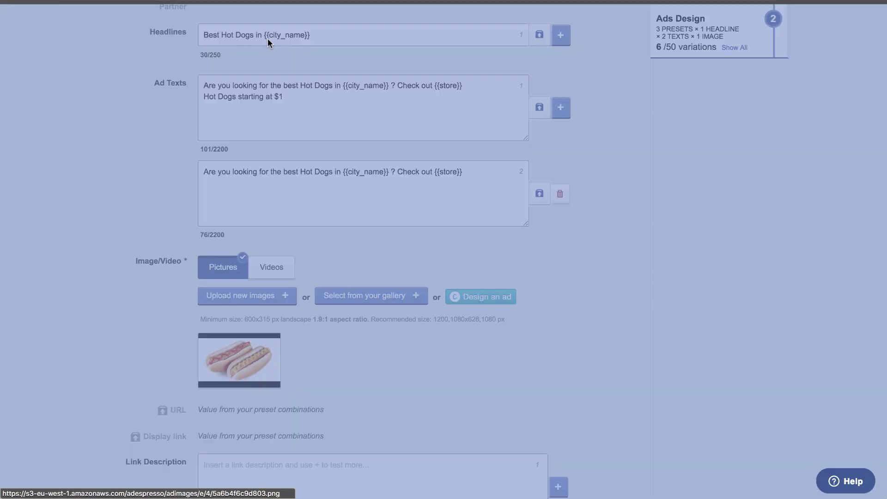
Page through two Desktop Feed variation previews and proceed to the Audience step.
{"action": "scroll", "coordinate": [140, 178], "scroll_direction": "down", "scroll_amount": 10}
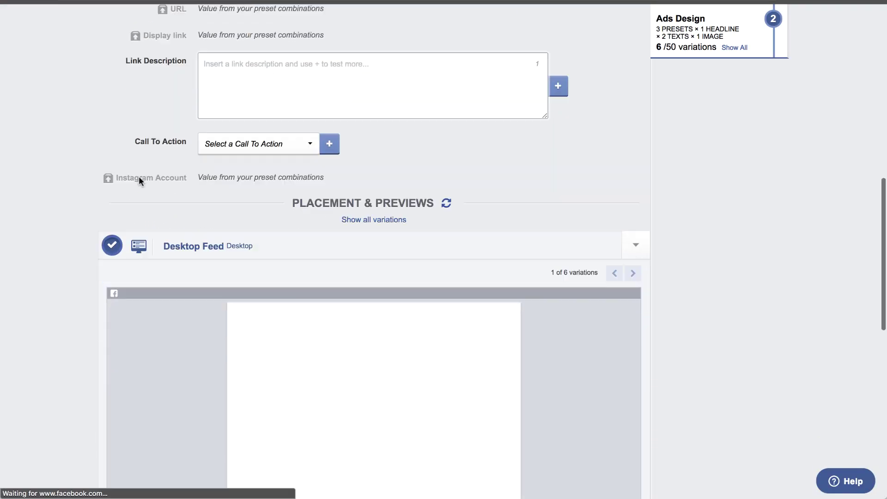
{"action": "scroll", "coordinate": [138, 176], "scroll_direction": "down", "scroll_amount": 2}
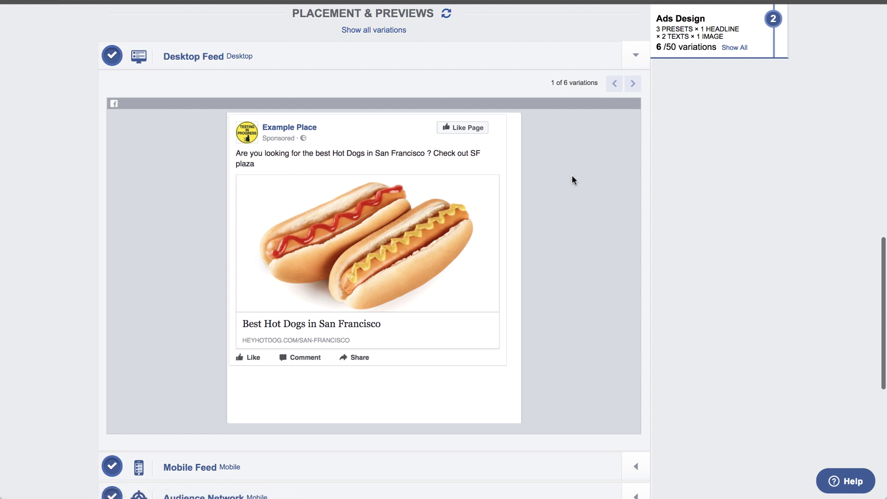
{"action": "left_click", "coordinate": [633, 84]}
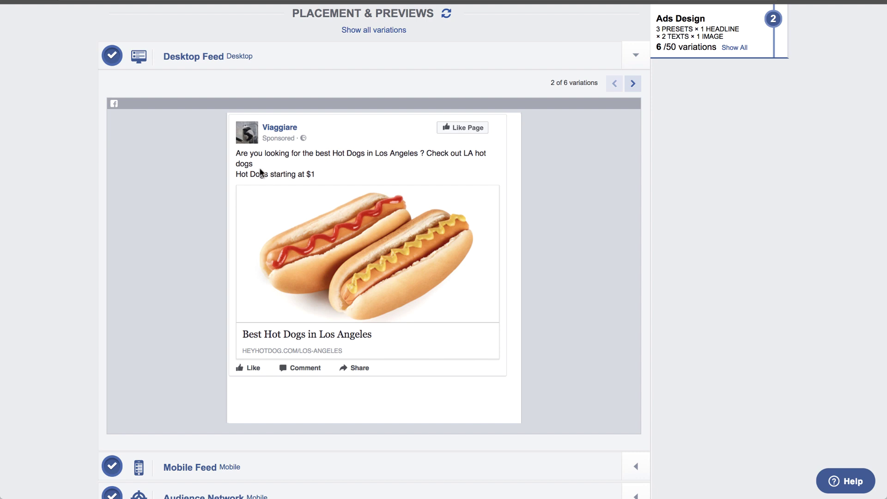
{"action": "left_click", "coordinate": [634, 83]}
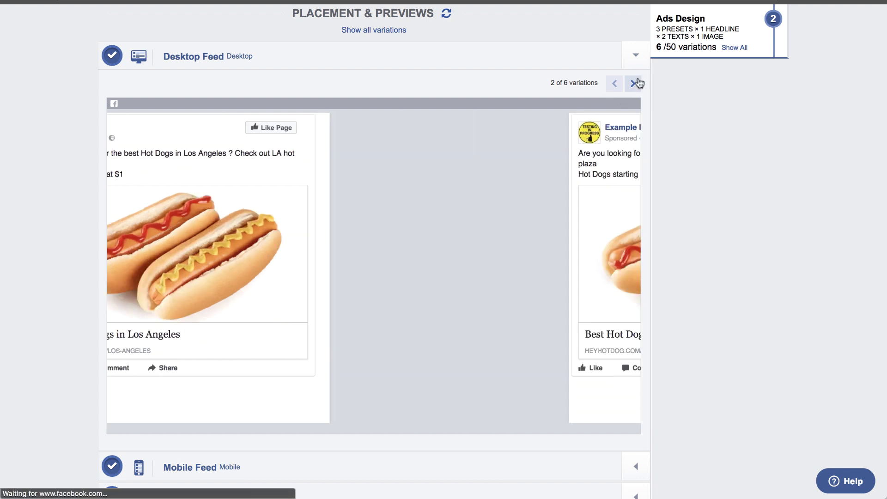
{"action": "scroll", "coordinate": [553, 246], "scroll_direction": "down", "scroll_amount": 10}
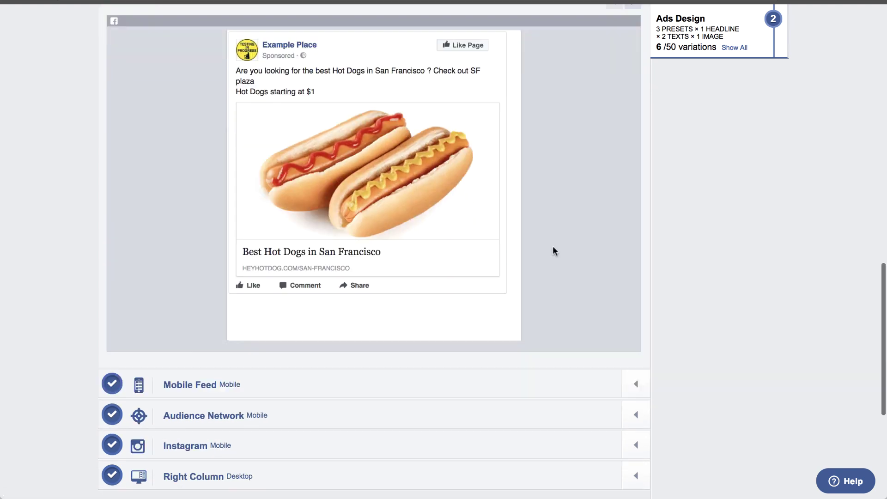
{"action": "left_click", "coordinate": [385, 356]}
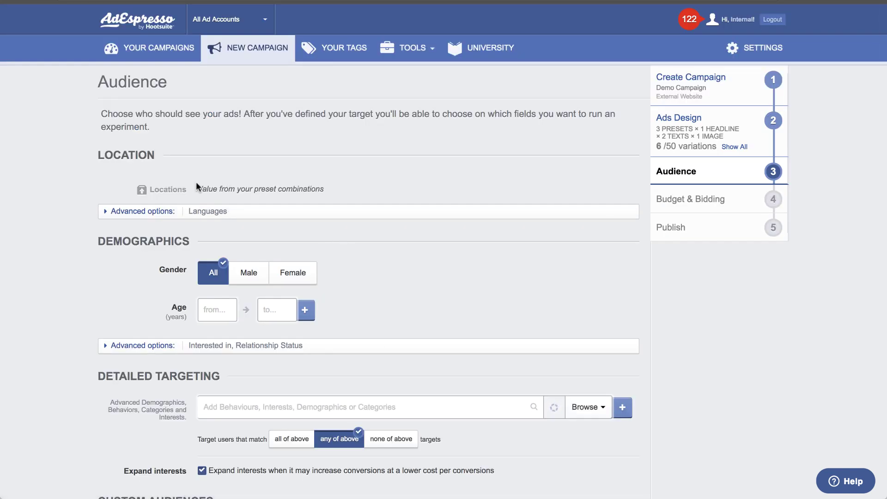
Add Hot dog and Chicago-style hot dog as Detailed Targeting interests and proceed to test options.
{"action": "type", "text": "Hot Dogs"}
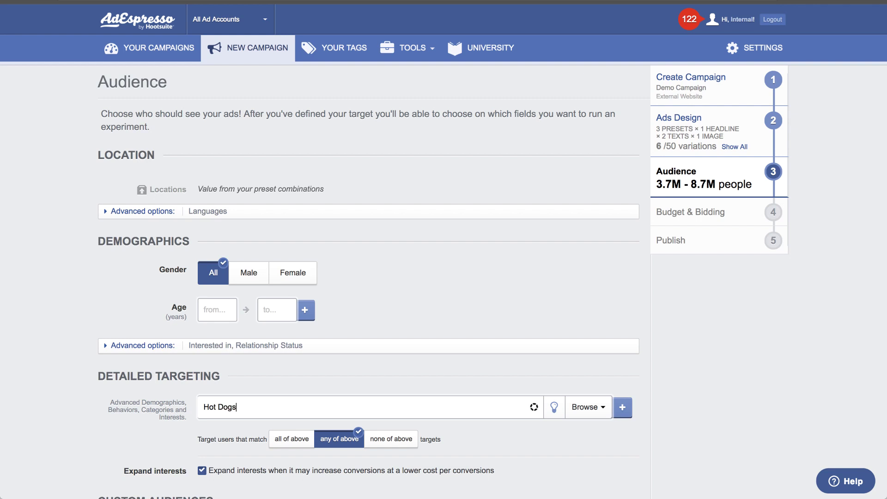
{"action": "scroll", "coordinate": [453, 34], "scroll_direction": "down", "scroll_amount": 2}
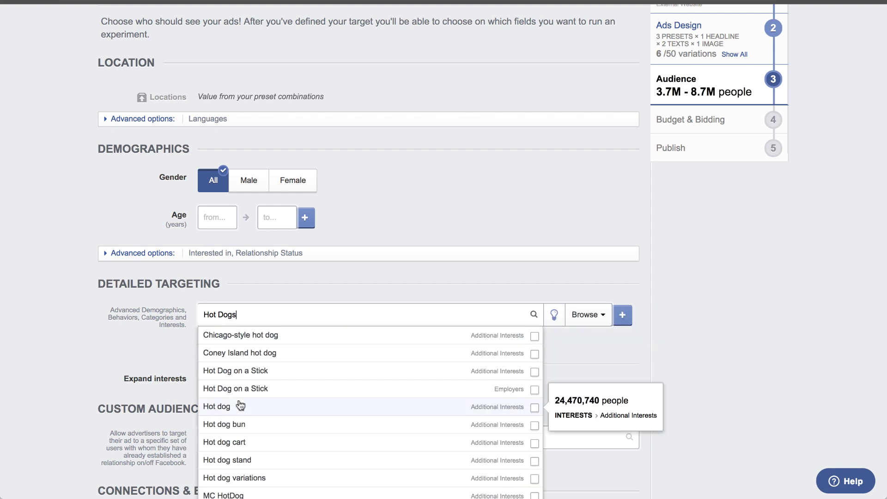
{"action": "left_click", "coordinate": [240, 406]}
{"action": "scroll", "coordinate": [240, 406], "scroll_direction": "down", "scroll_amount": 2}
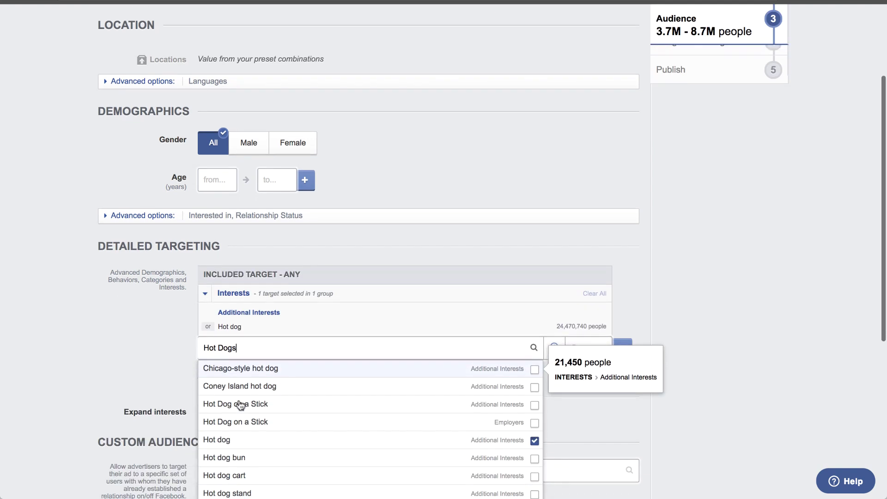
{"action": "left_click", "coordinate": [227, 368]}
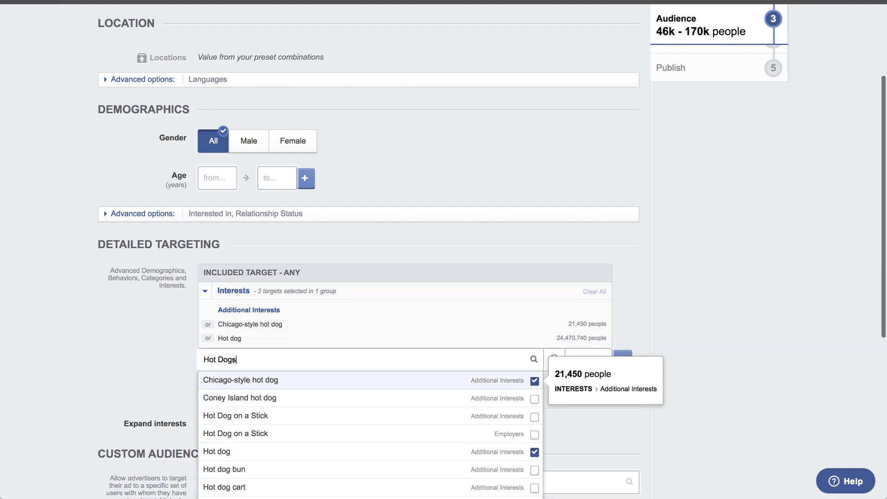
{"action": "left_click", "coordinate": [115, 336]}
{"action": "scroll", "coordinate": [115, 337], "scroll_direction": "down", "scroll_amount": 1}
{"action": "scroll", "coordinate": [115, 333], "scroll_direction": "down", "scroll_amount": 6}
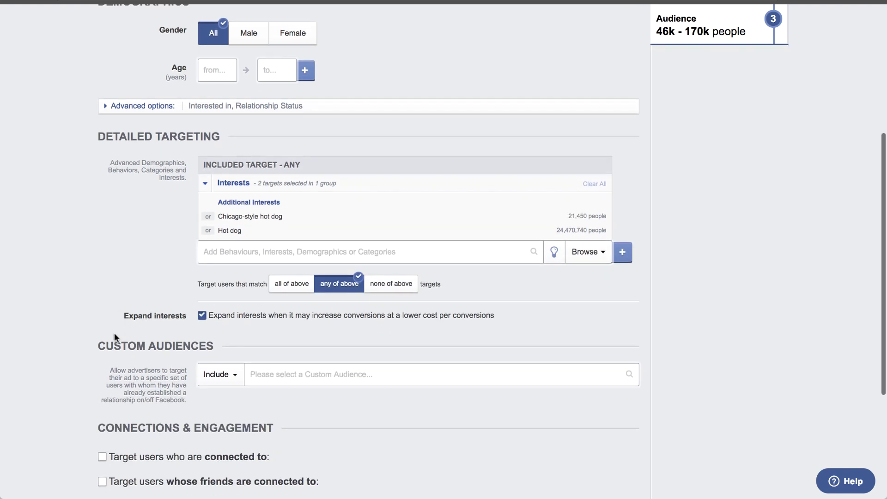
{"action": "left_click", "coordinate": [382, 362]}
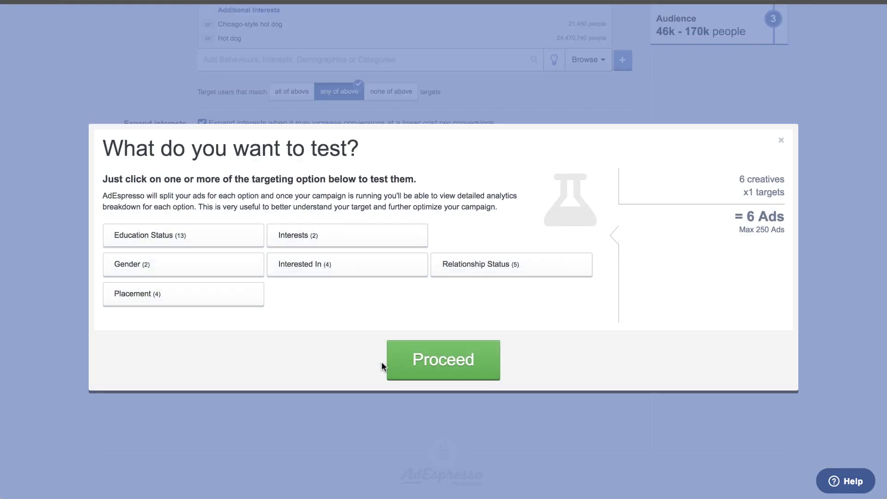
Advance the hot-dog campaign to Budget & Bidding and review its $10.00 daily budget.
{"action": "left_click", "coordinate": [452, 366]}
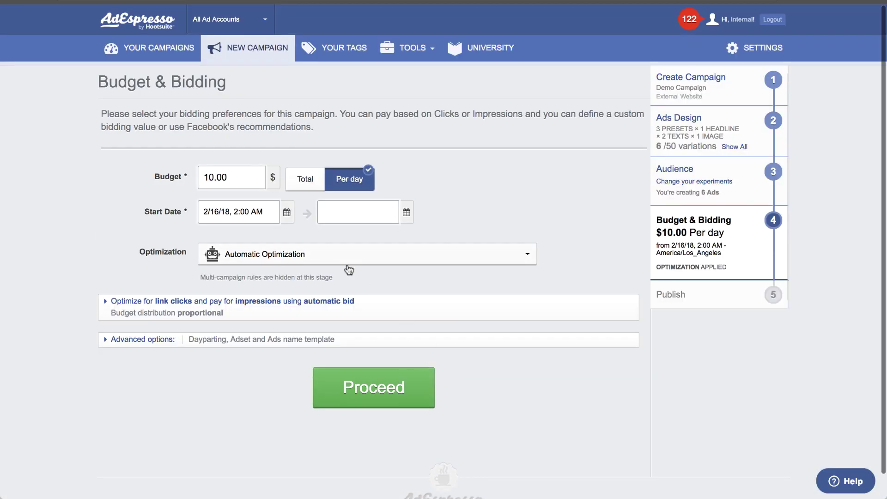
{"action": "scroll", "coordinate": [349, 270], "scroll_direction": "down", "scroll_amount": 1}
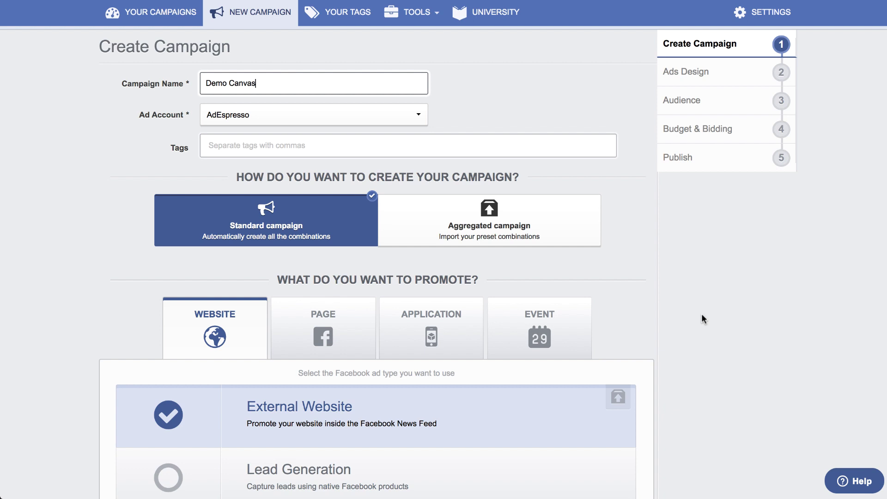
Move on to Ads Design and set the ad's page to AdEspresso.
{"action": "scroll", "coordinate": [702, 316], "scroll_direction": "down", "scroll_amount": 4}
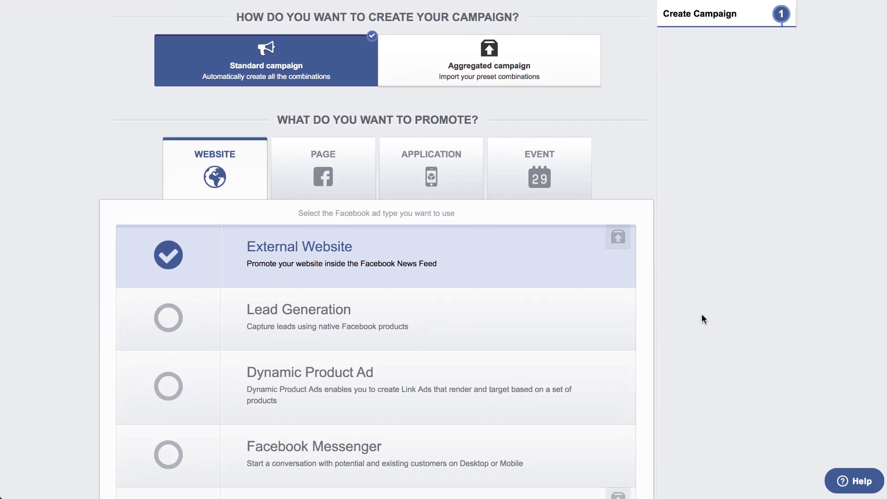
{"action": "scroll", "coordinate": [702, 319], "scroll_direction": "down", "scroll_amount": 9}
{"action": "left_click", "coordinate": [388, 373]}
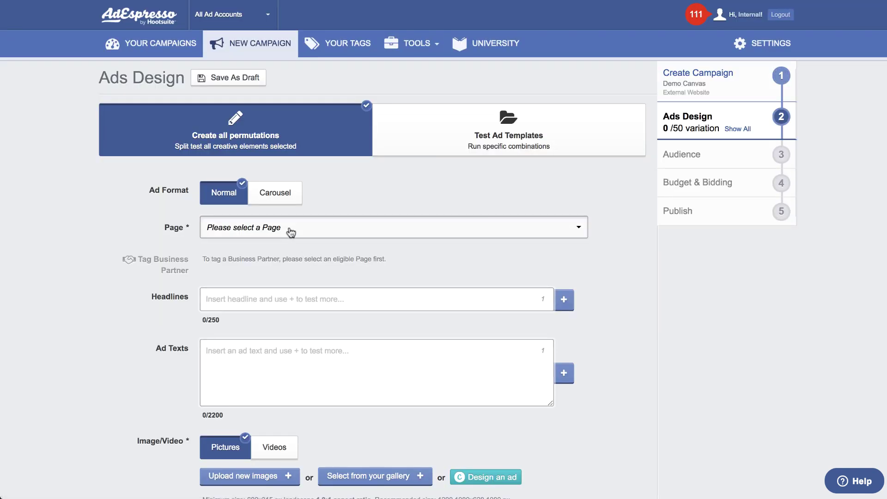
{"action": "left_click", "coordinate": [291, 232]}
{"action": "left_click", "coordinate": [262, 290]}
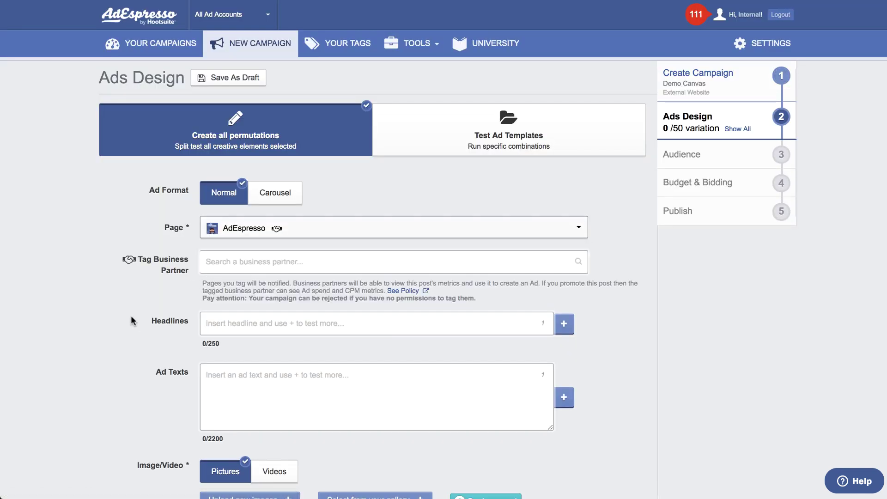
Point the ad's link target to the Facebook Canvas 'Canvas Tutorial'.
{"action": "scroll", "coordinate": [131, 315], "scroll_direction": "down", "scroll_amount": 6}
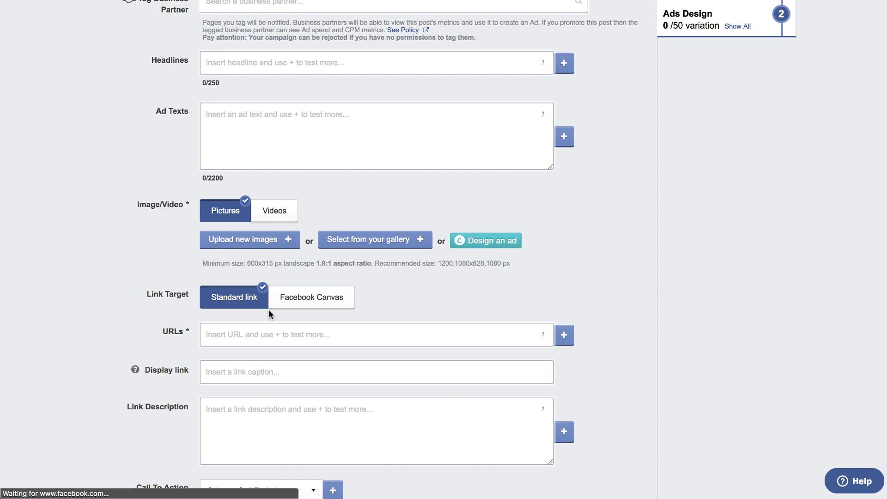
{"action": "left_click", "coordinate": [296, 298]}
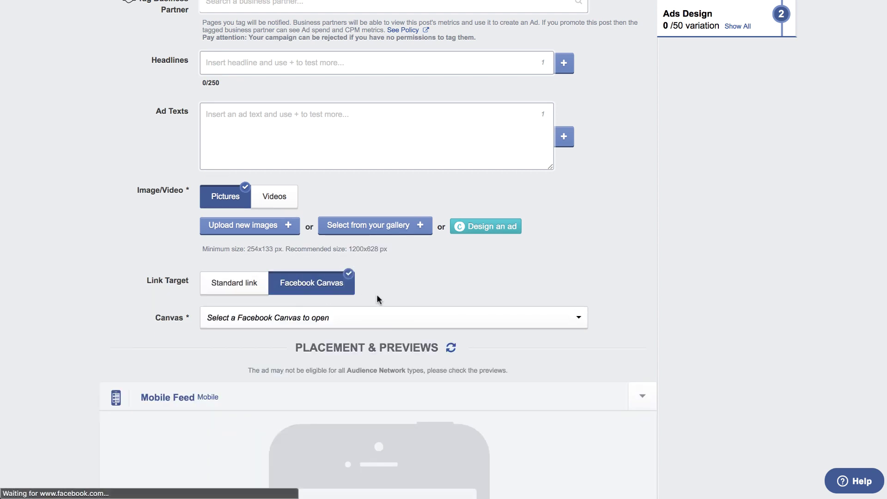
{"action": "left_click", "coordinate": [454, 317]}
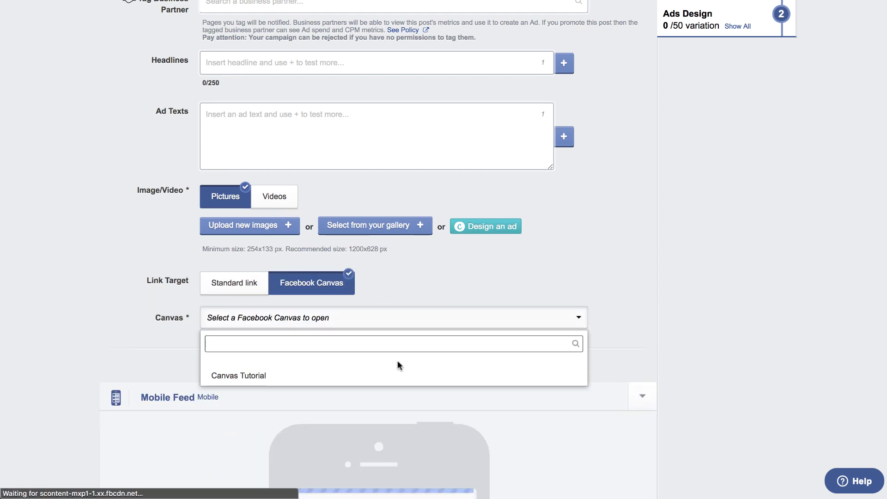
{"action": "left_click", "coordinate": [386, 380]}
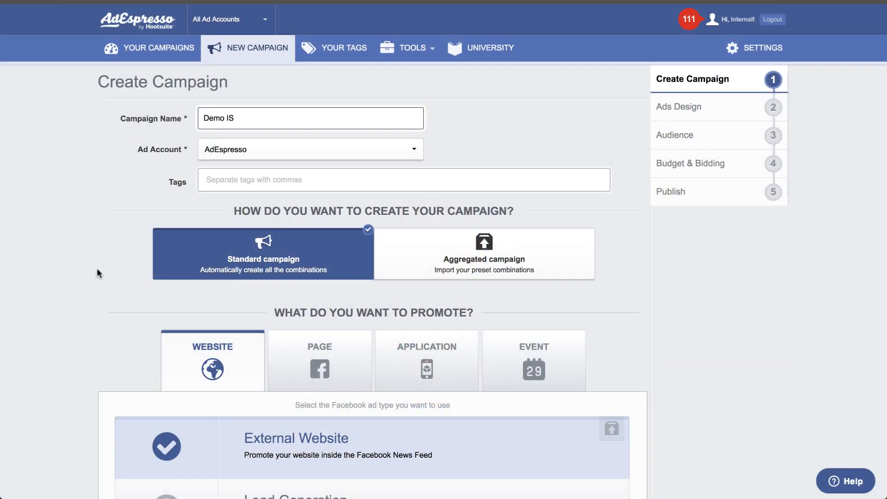
Make Demo IS an Instagram Story ad and switch its Ads Design creative to videos.
{"action": "scroll", "coordinate": [97, 272], "scroll_direction": "down", "scroll_amount": 10}
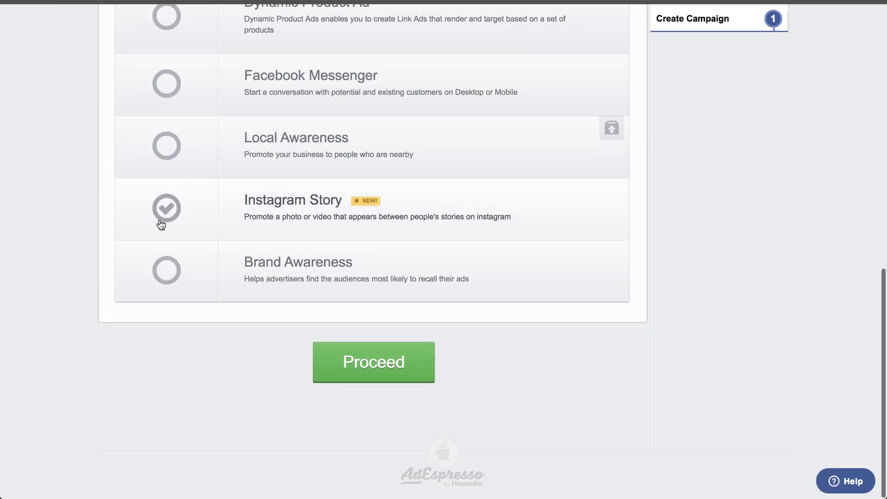
{"action": "left_click", "coordinate": [161, 218]}
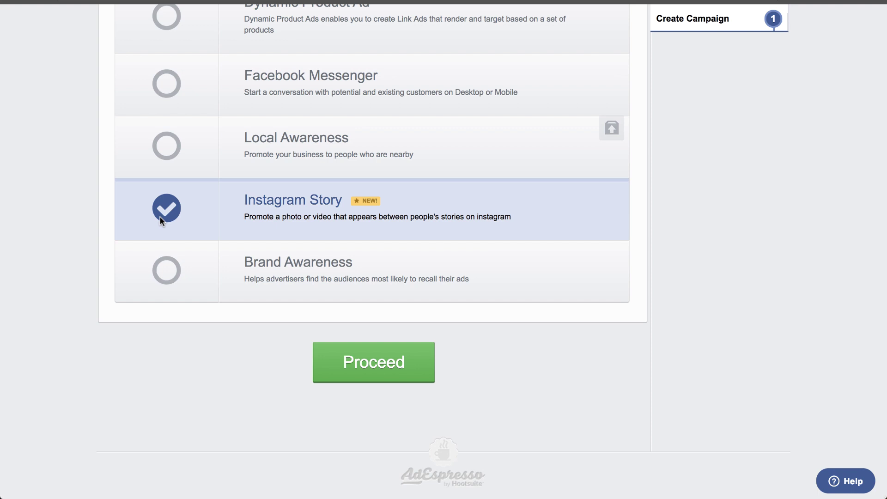
{"action": "left_click", "coordinate": [380, 372]}
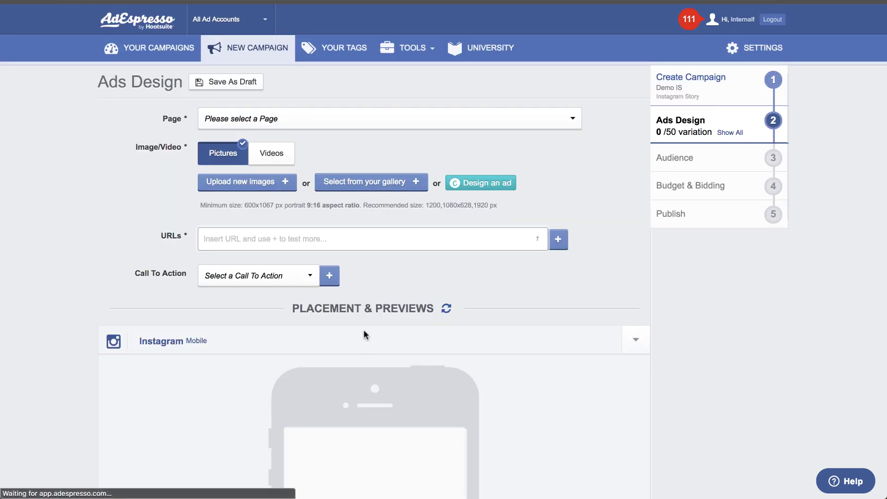
{"action": "left_click", "coordinate": [279, 158]}
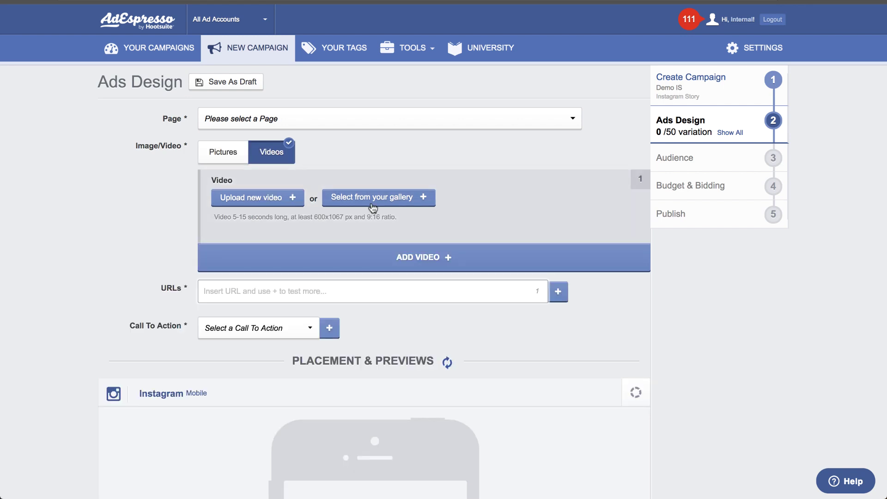
{"action": "scroll", "coordinate": [169, 232], "scroll_direction": "down", "scroll_amount": 2}
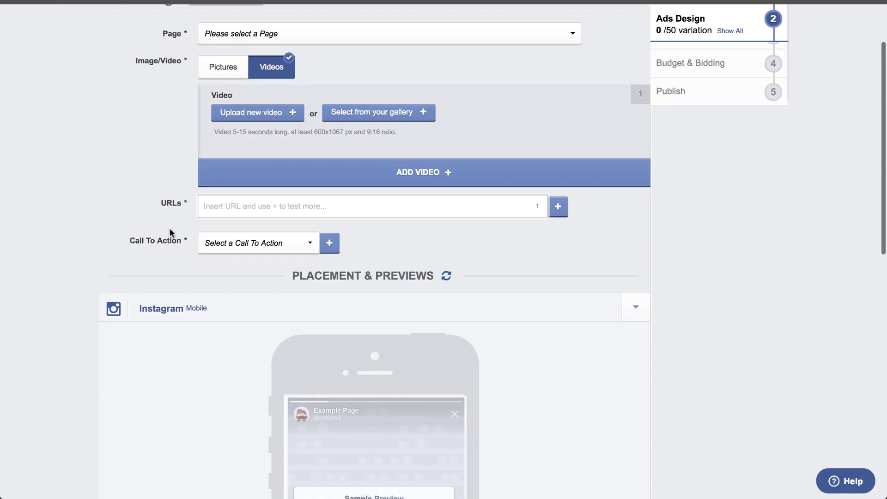
{"action": "scroll", "coordinate": [144, 309], "scroll_direction": "down", "scroll_amount": 5}
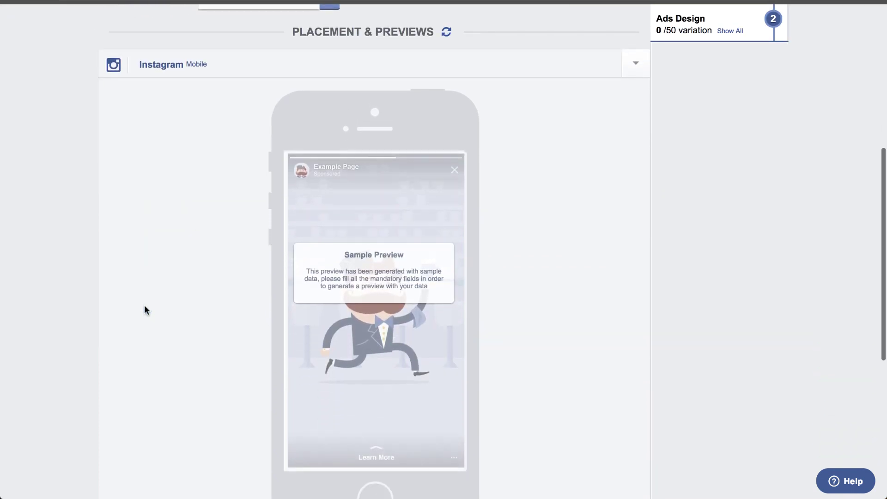